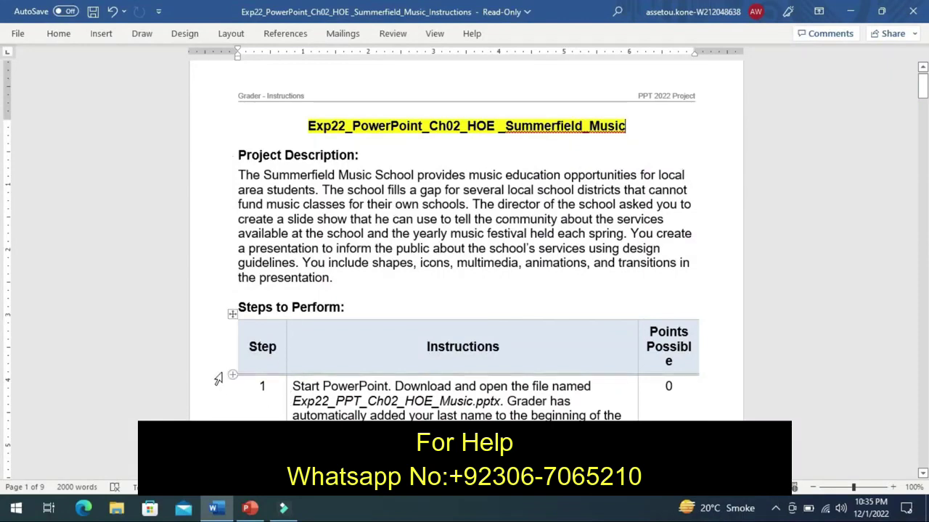
Undo the title highlight, highlight step 1's instruction text yellow, and switch to the Summerfield presentation.
key(shift+Home)
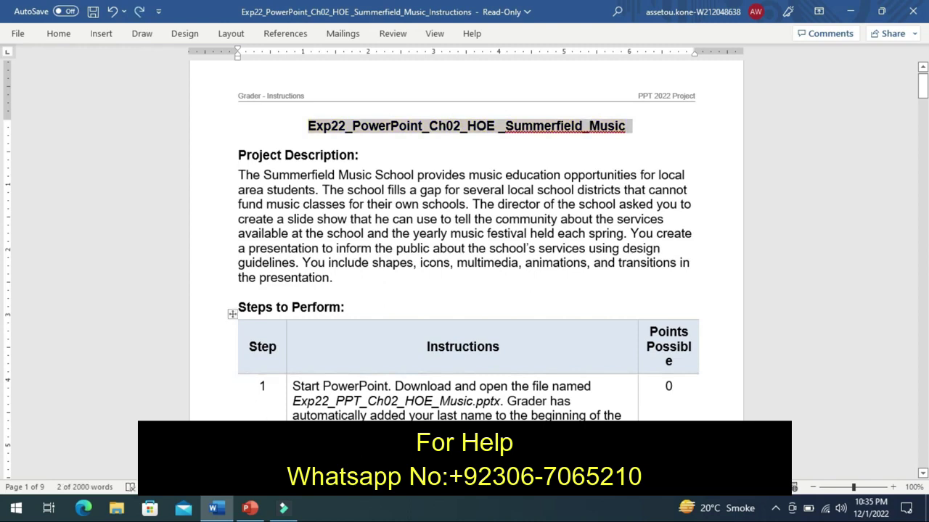
right_click(342, 416)
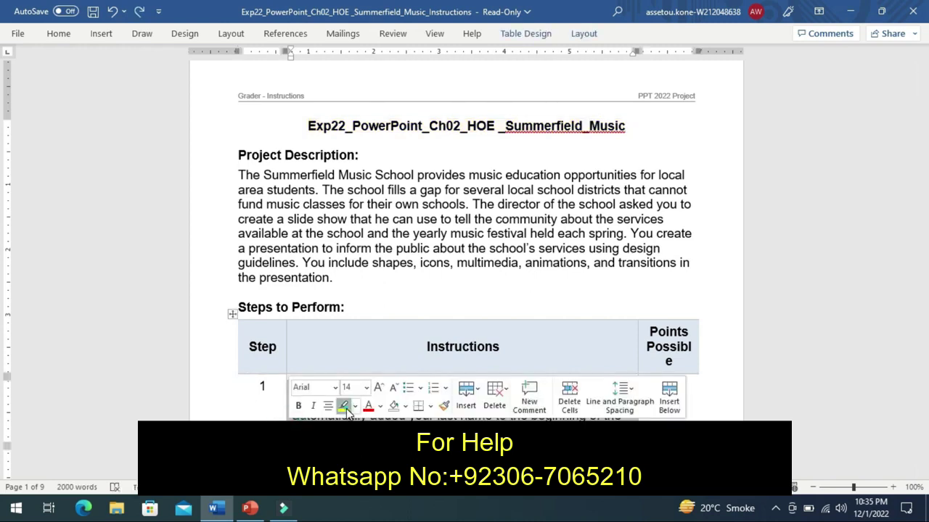
click(344, 407)
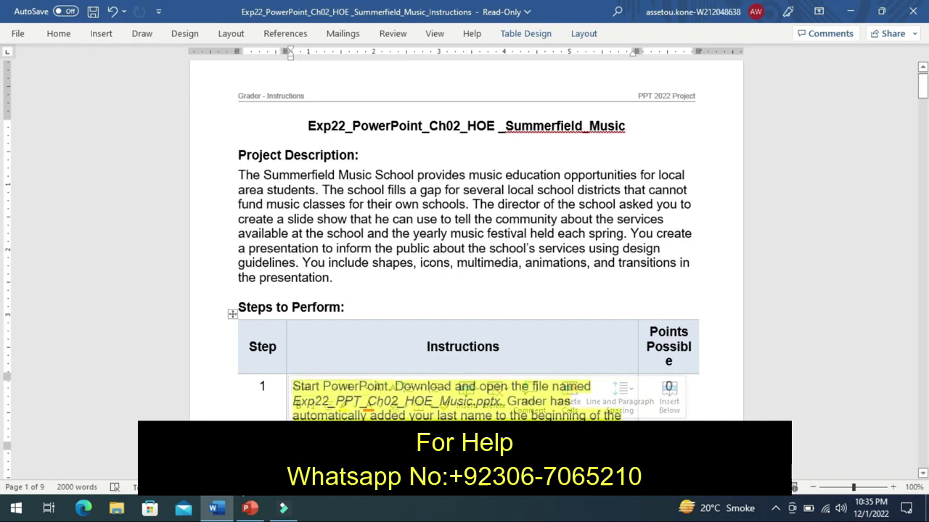
mouse_move(249, 508)
click(225, 395)
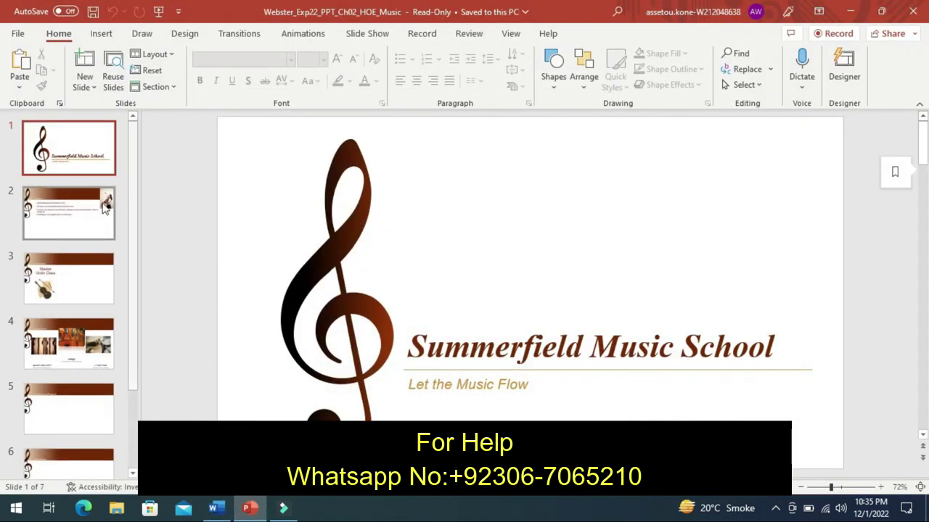
Page through slides 2 to 7, Services through Questions, then return to the Word instructions.
click(102, 211)
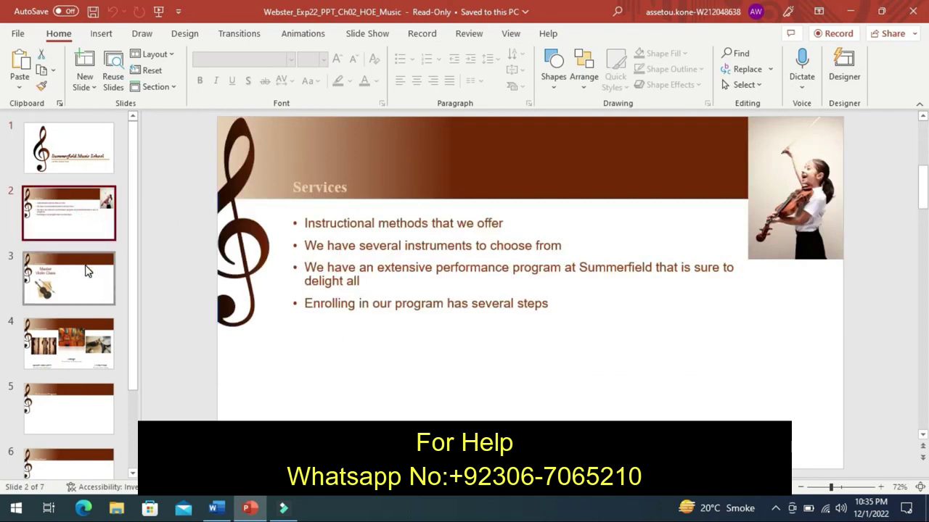
click(86, 271)
click(85, 333)
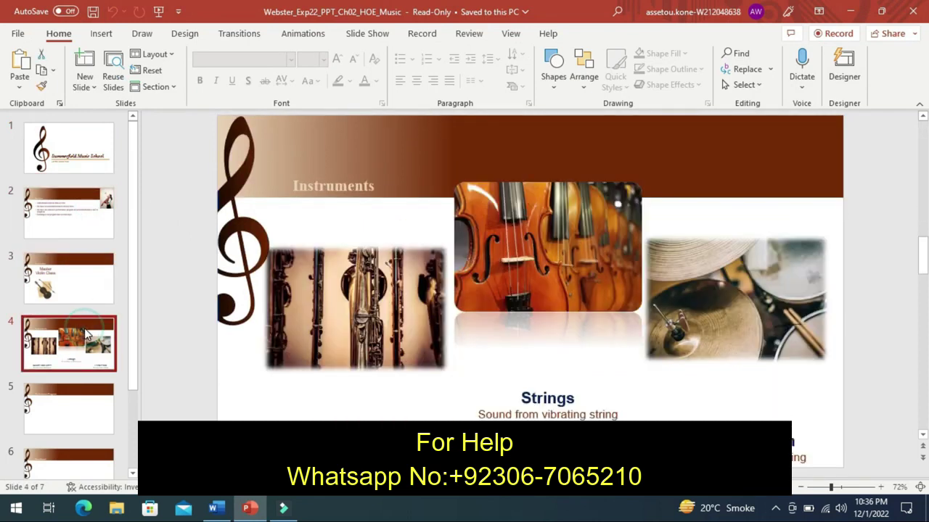
click(97, 428)
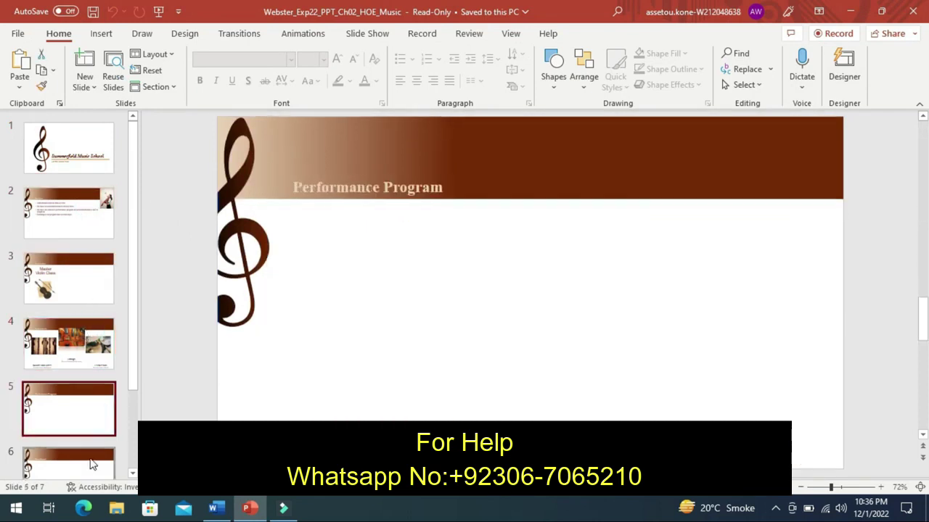
click(93, 464)
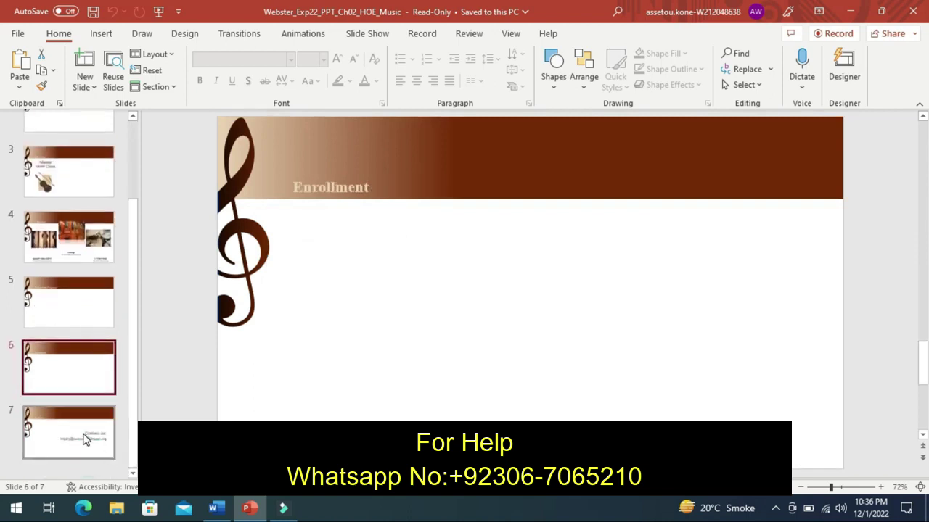
click(85, 438)
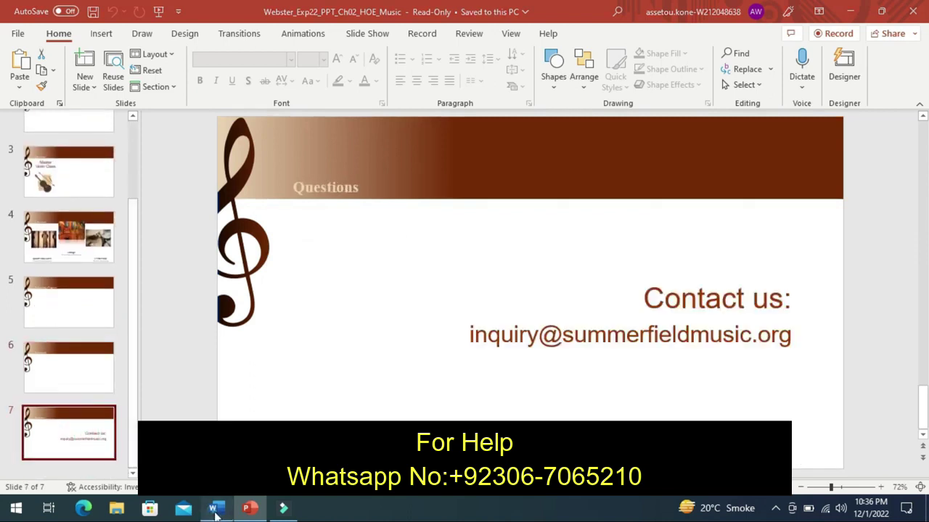
click(215, 510)
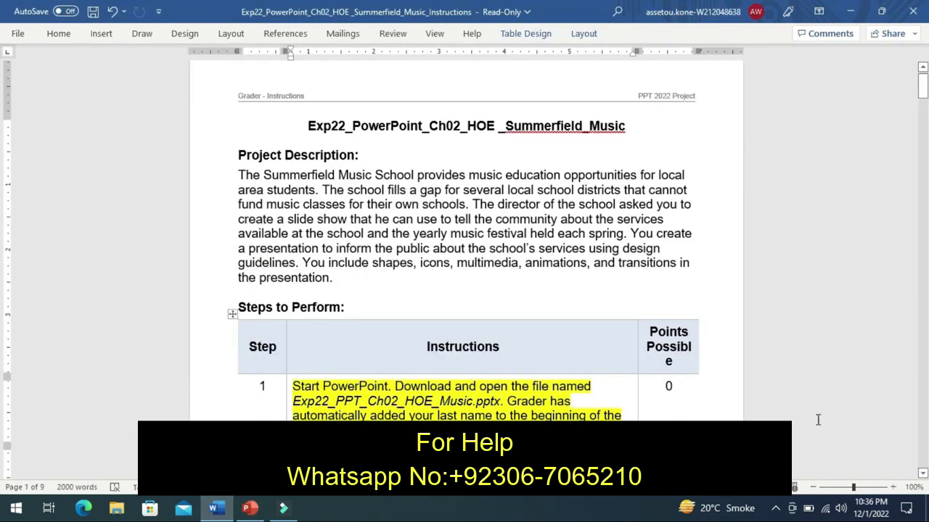
Highlight step 2's title-placeholder and Format Painter instructions in yellow, then return to PowerPoint.
click(922, 470)
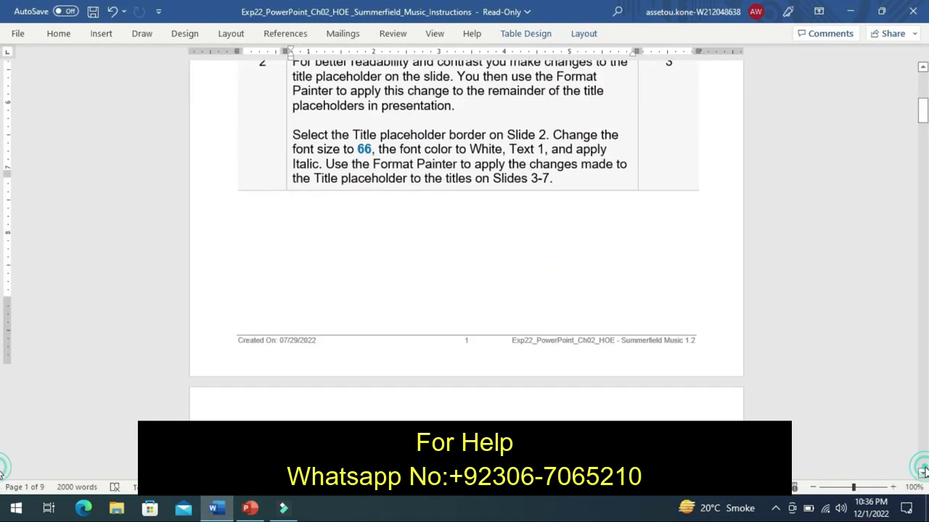
click(922, 472)
scroll(926, 78, up, 5)
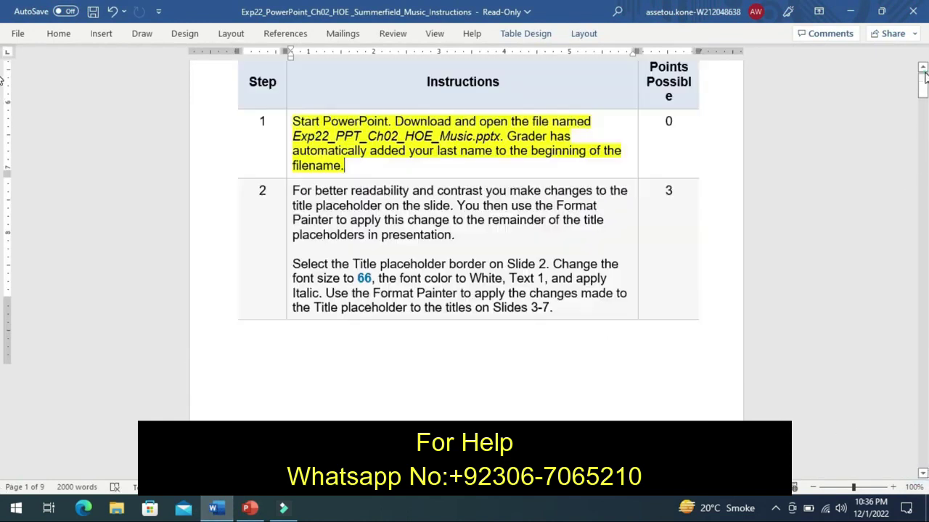
scroll(926, 78, up, 5)
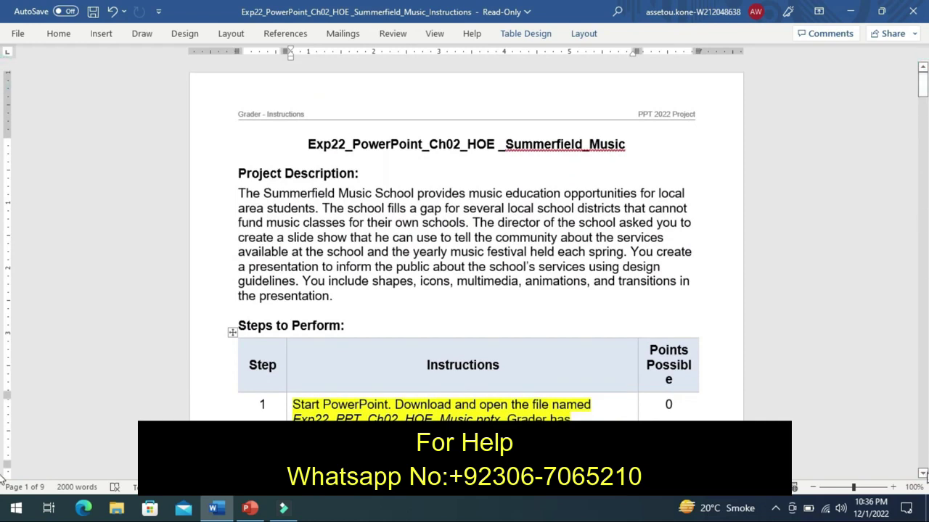
click(922, 473)
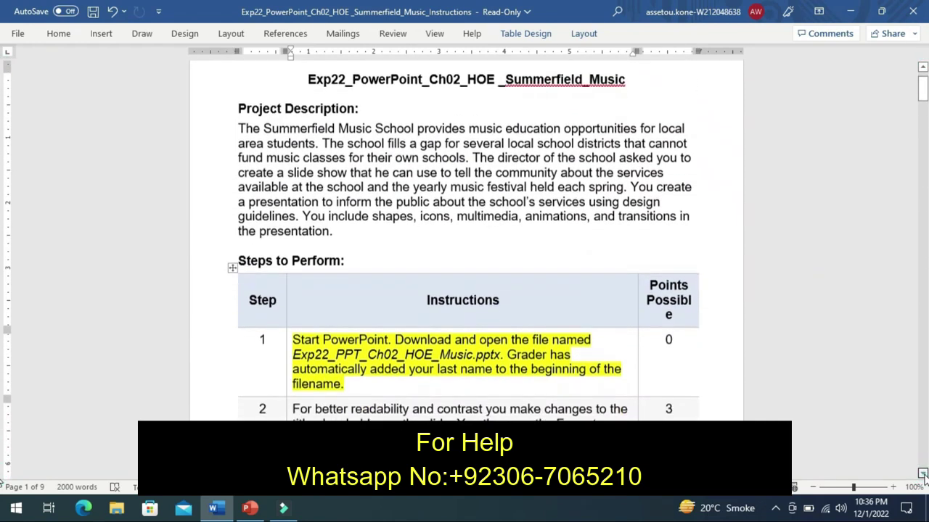
drag(922, 473, 922, 473)
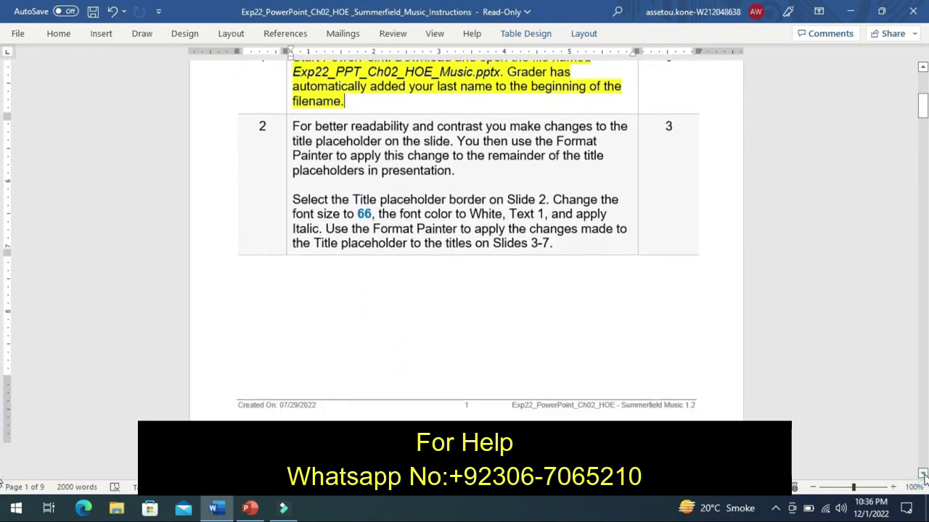
drag(922, 473, 922, 473)
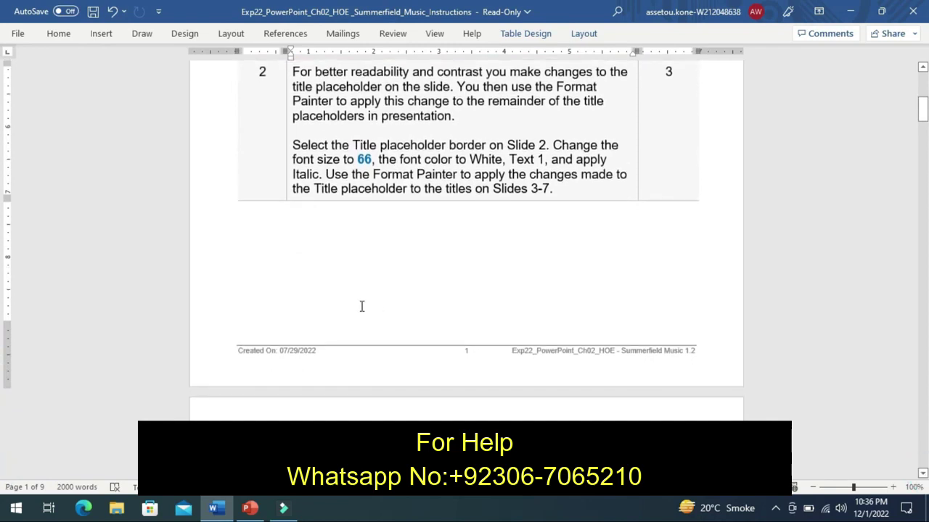
scroll(124, 112, up, 1)
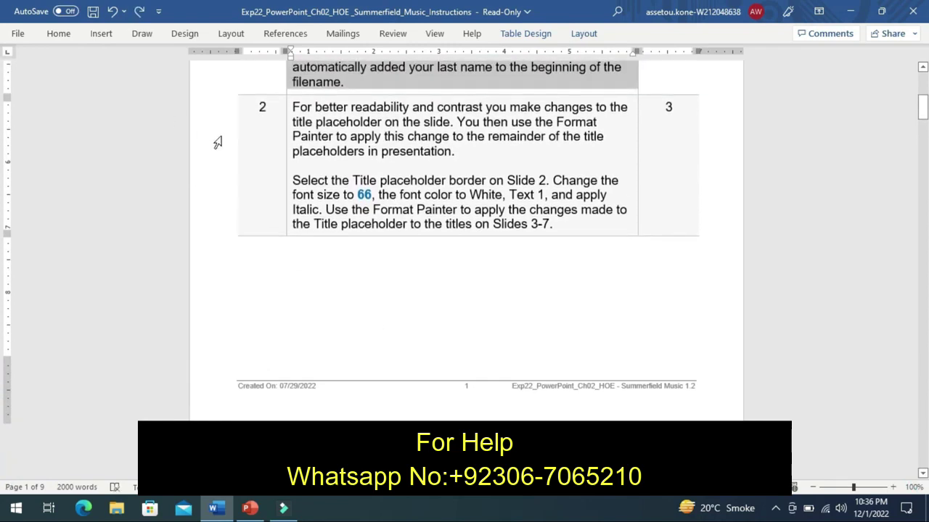
click(289, 167)
click(346, 145)
click(258, 191)
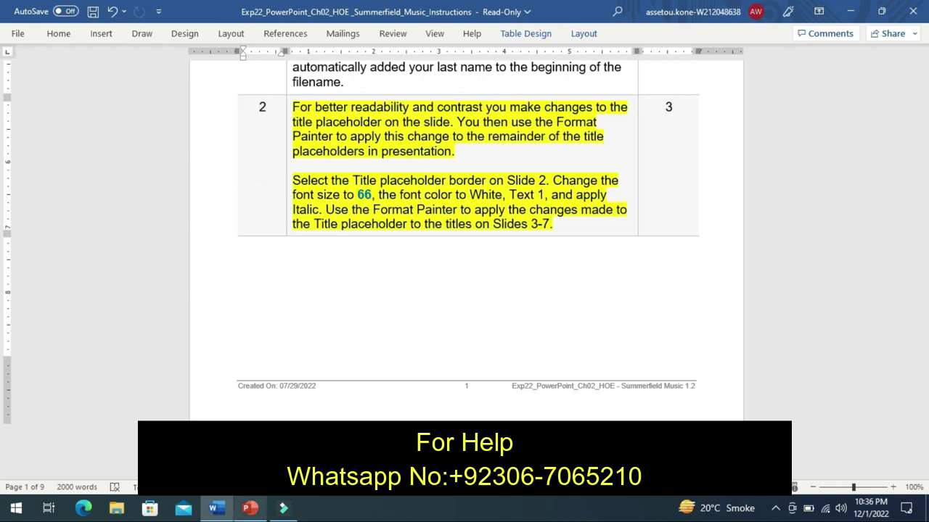
click(250, 508)
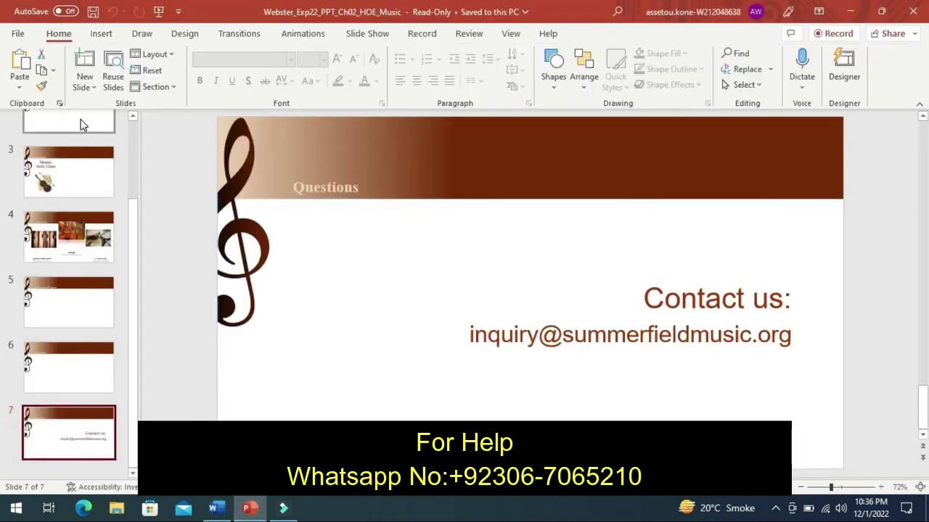
Make slide 2's 'Services' title 66 pt, White (Text 1) and italic.
click(82, 125)
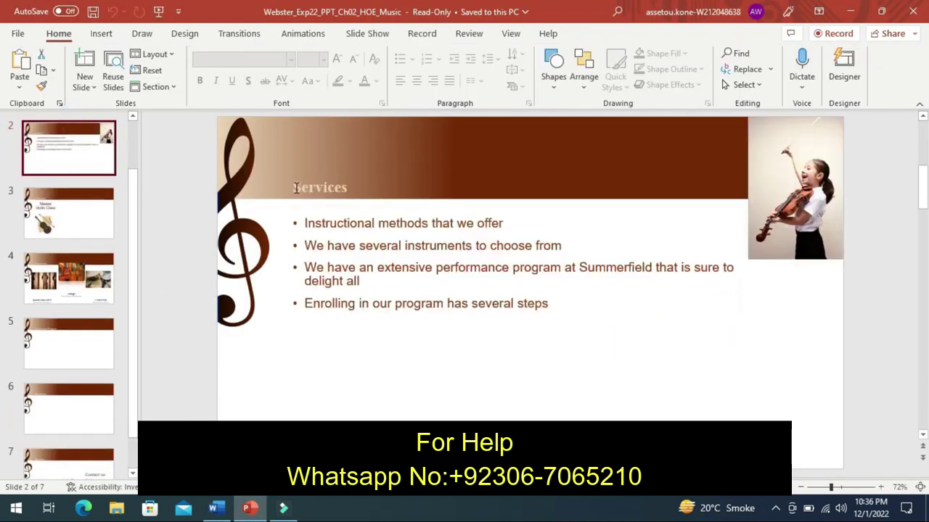
drag(294, 189, 349, 189)
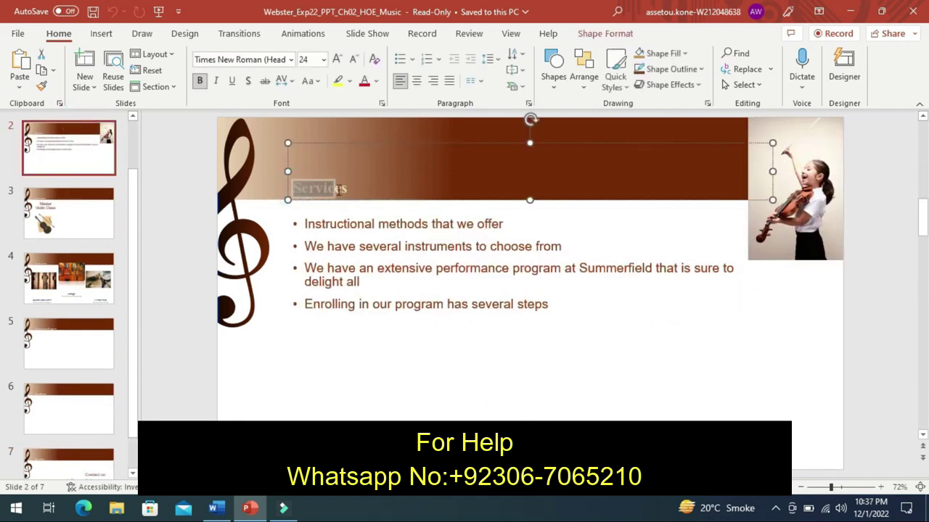
click(325, 61)
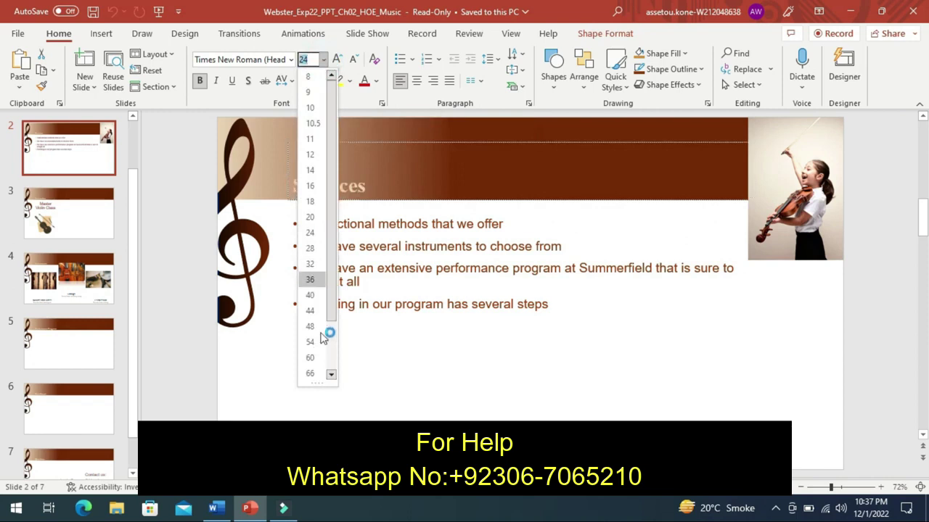
click(322, 380)
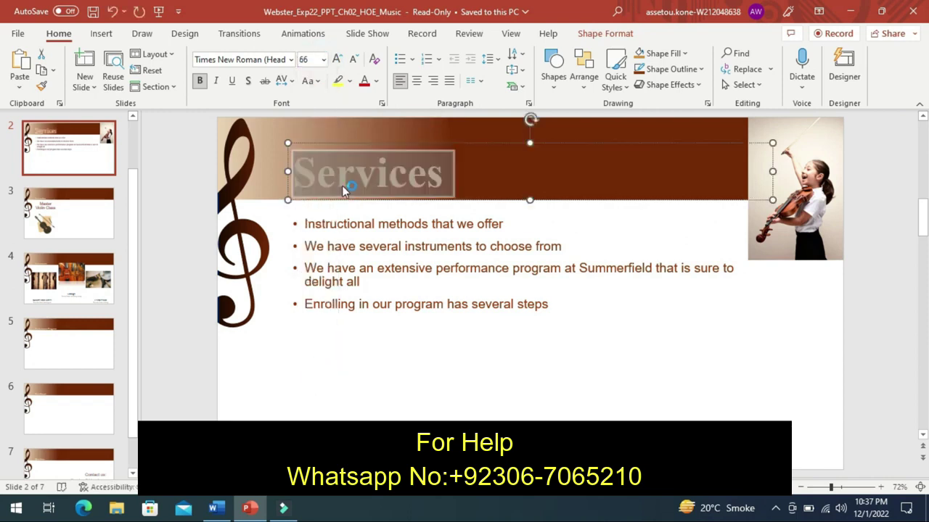
click(376, 81)
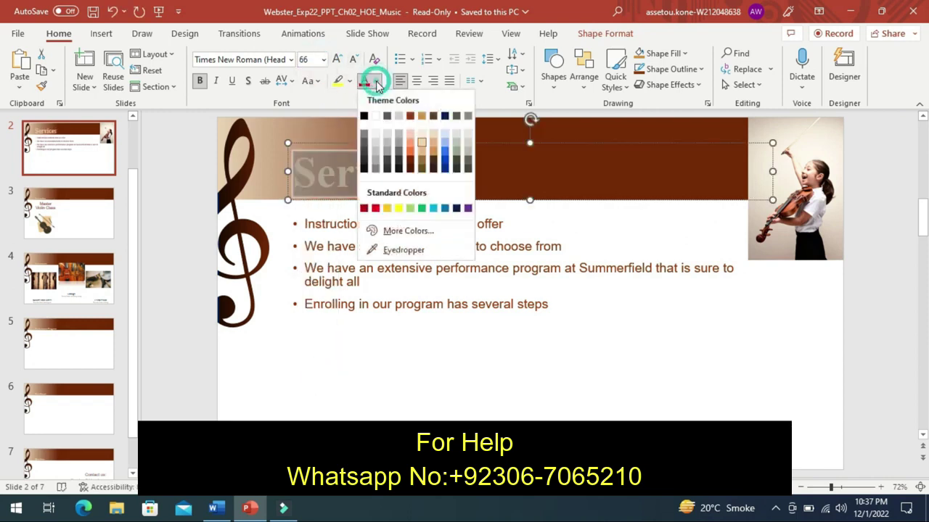
click(376, 116)
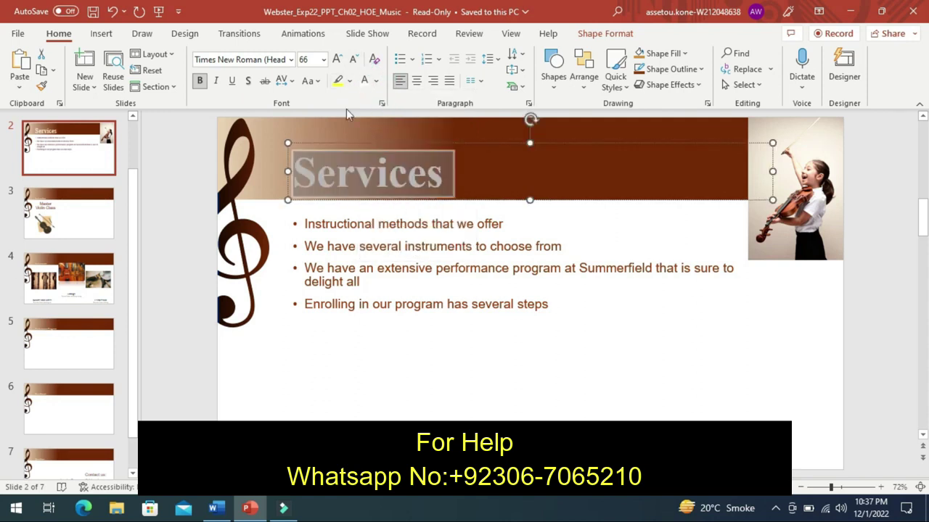
click(217, 81)
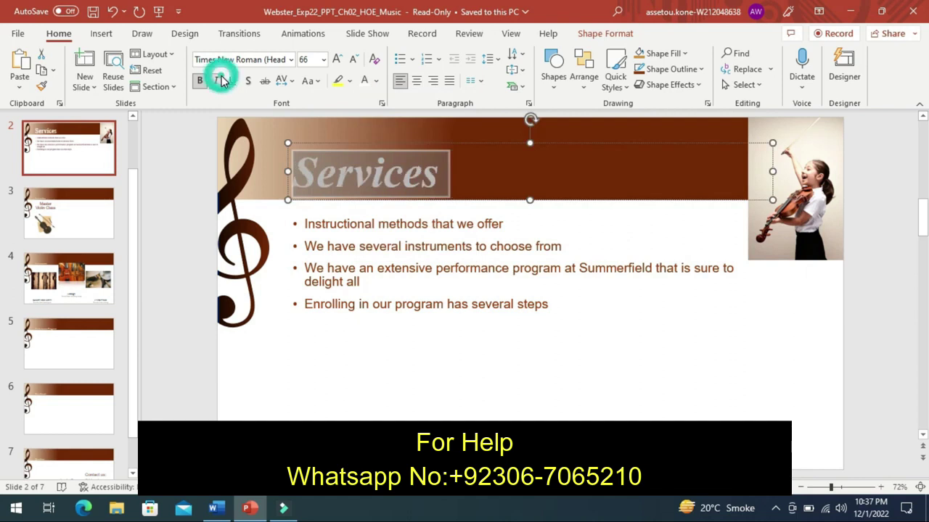
click(269, 170)
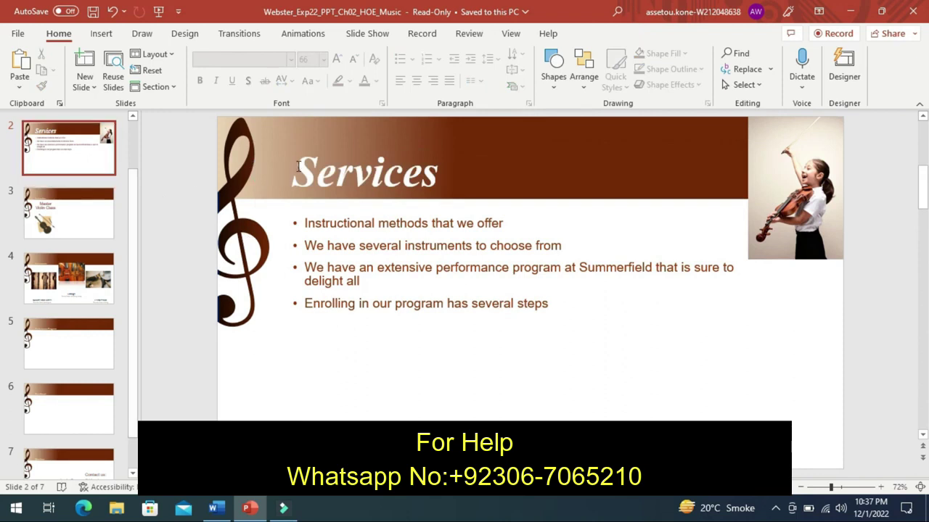
drag(299, 168, 440, 178)
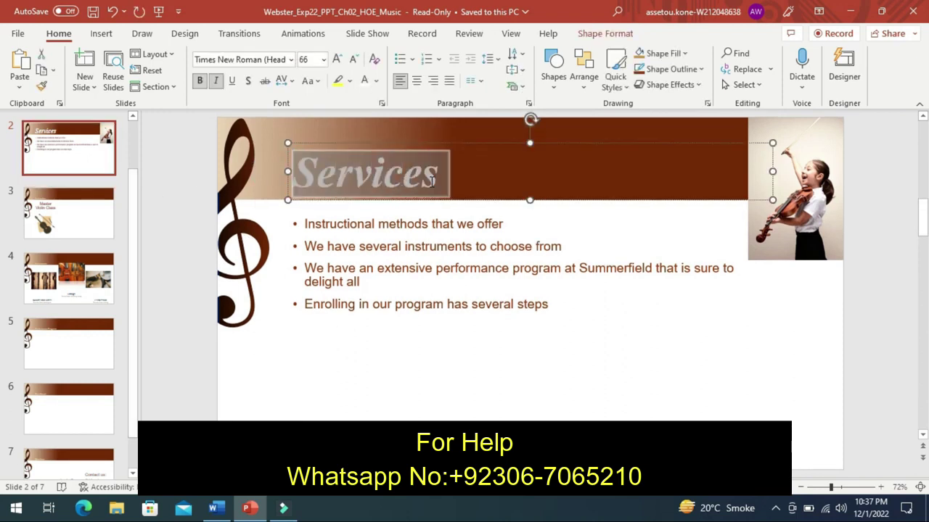
Format-paint the Services title style onto the Instruction and Instruments titles on slides 3 and 4.
click(44, 87)
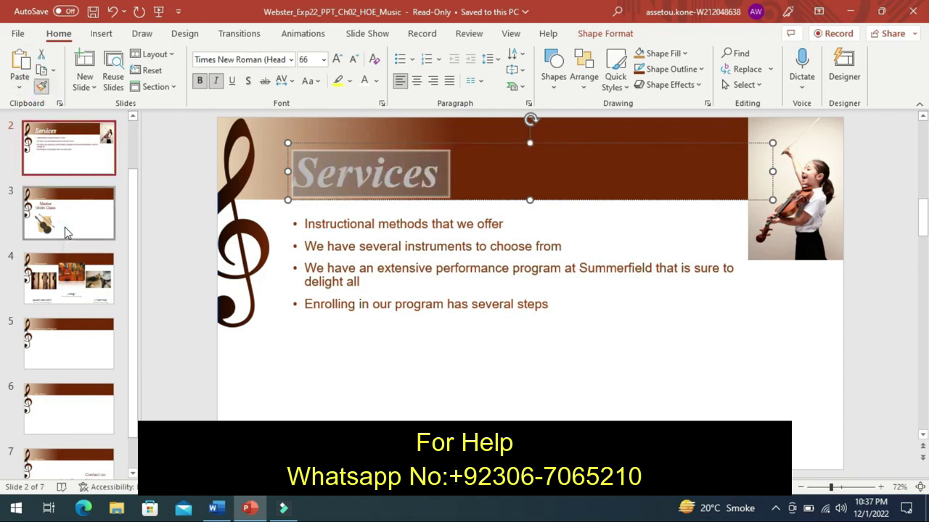
click(65, 232)
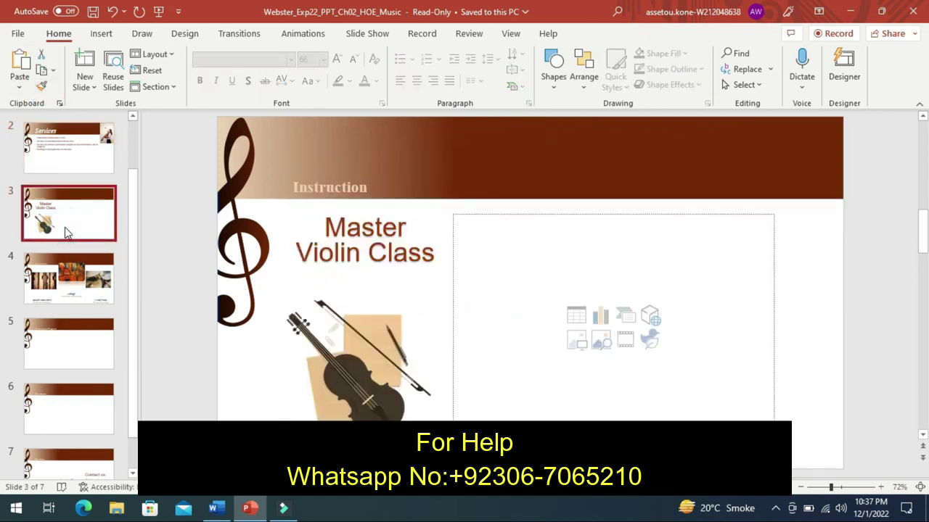
click(303, 184)
click(100, 264)
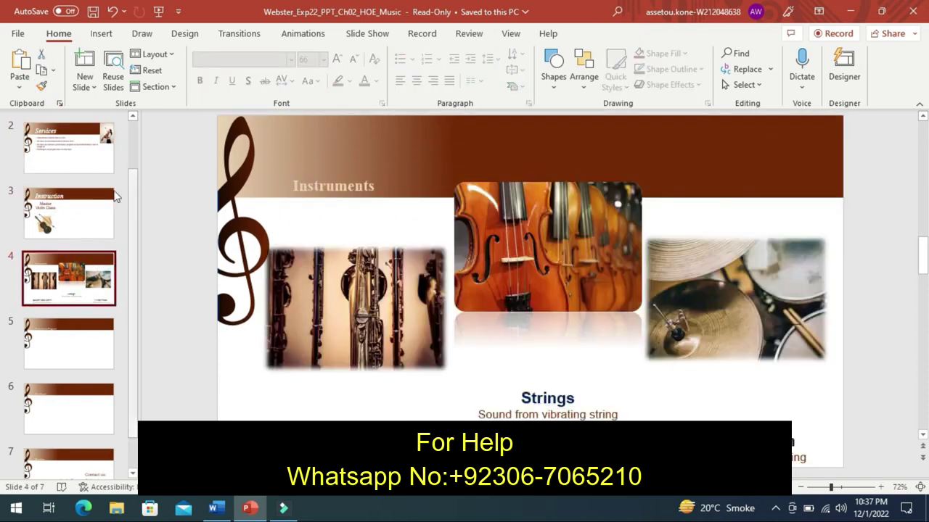
click(63, 161)
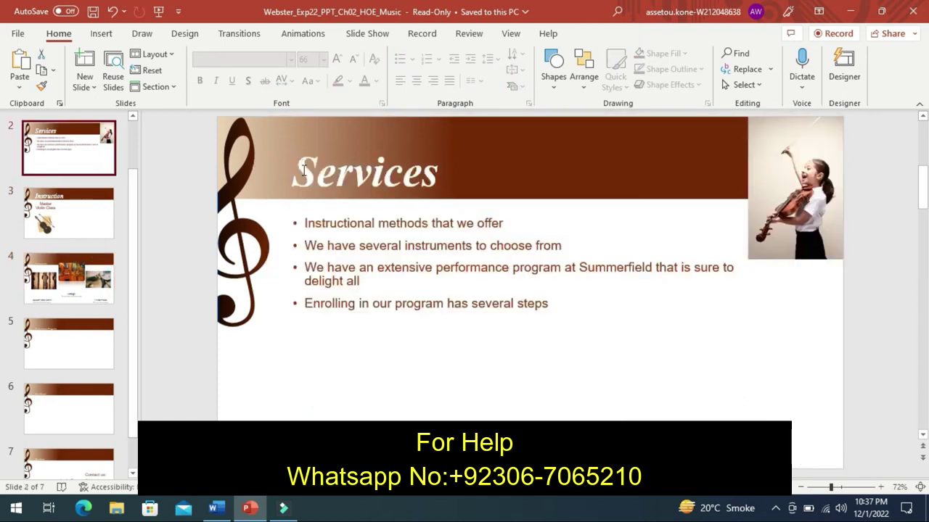
drag(304, 172, 435, 180)
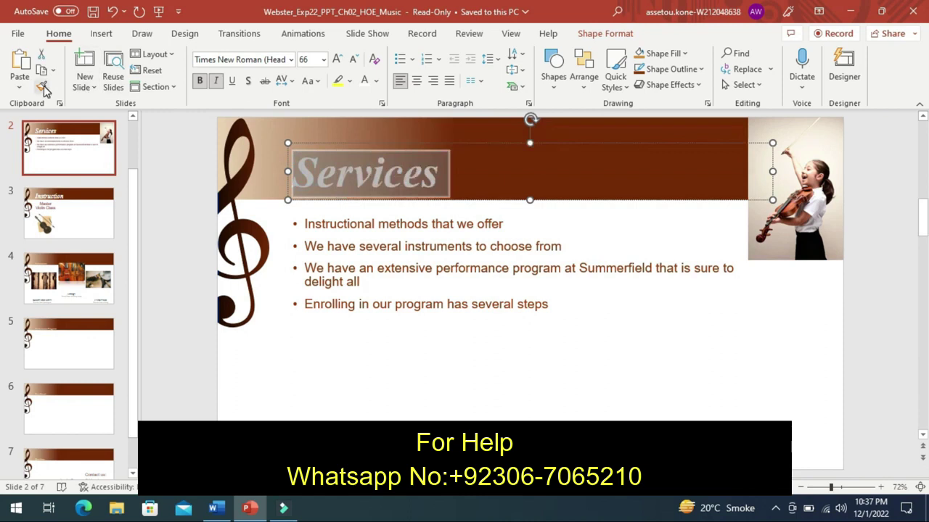
click(43, 87)
click(81, 277)
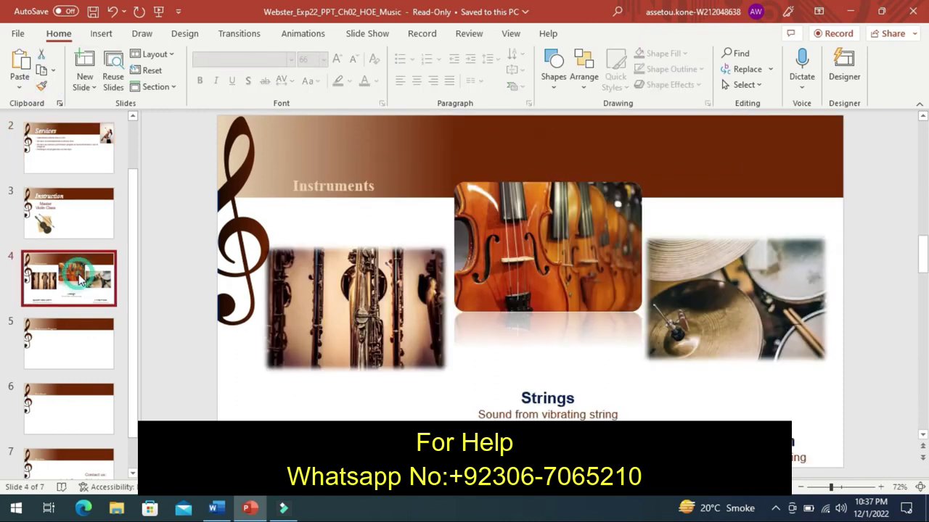
click(322, 186)
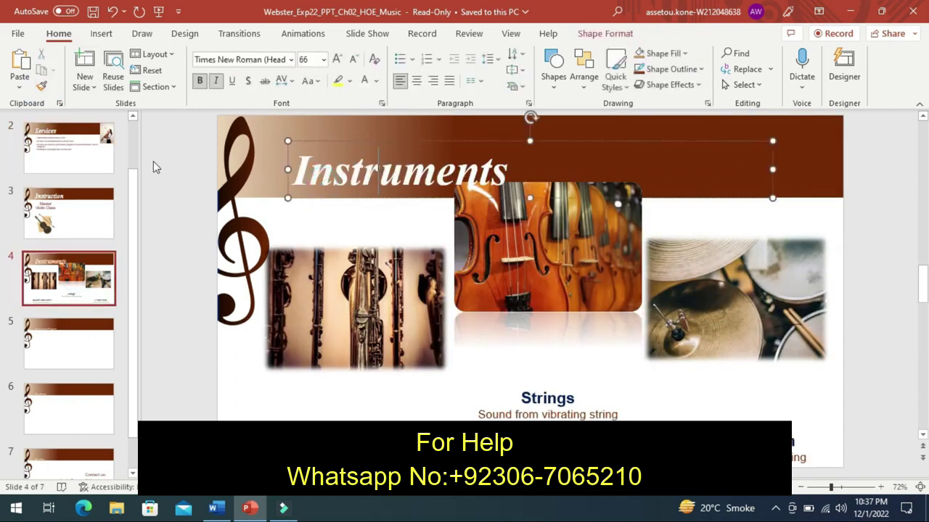
Copy the Services title style onto the Performance Program and Enrollment slide titles.
click(89, 151)
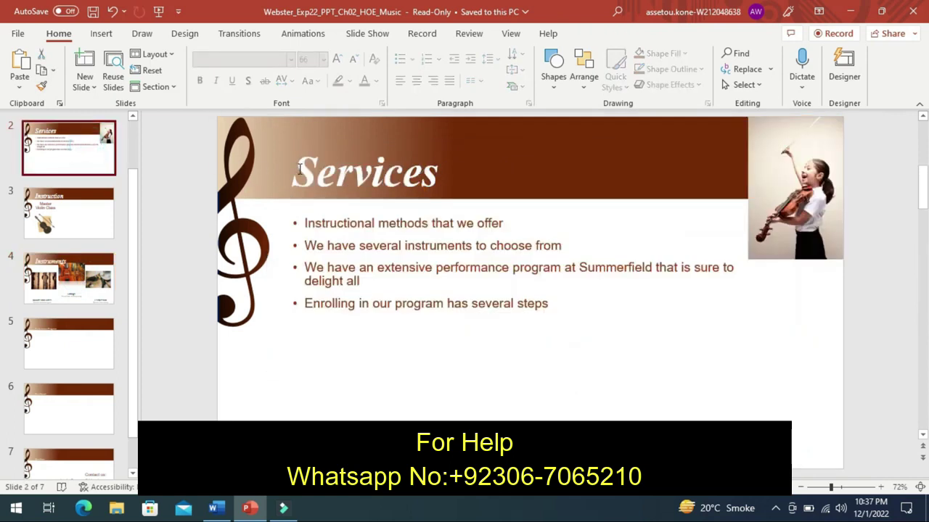
drag(297, 171, 435, 179)
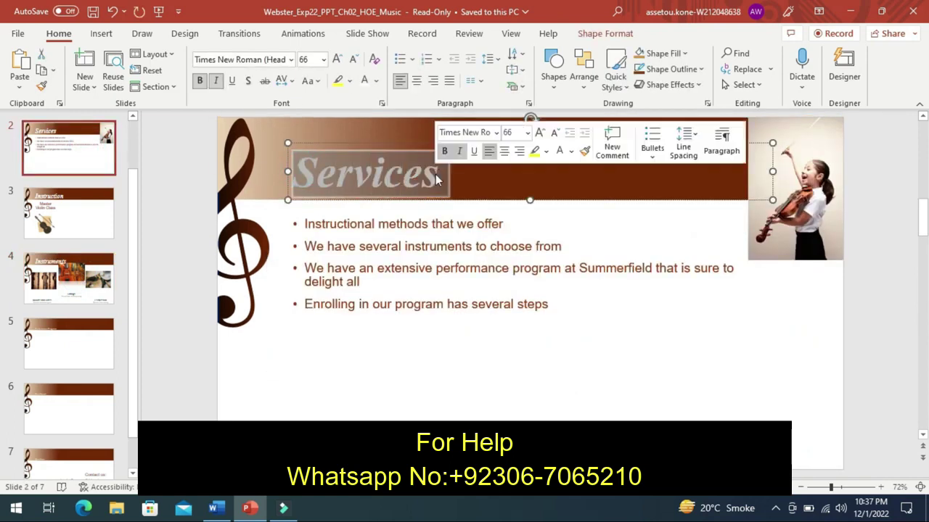
click(41, 86)
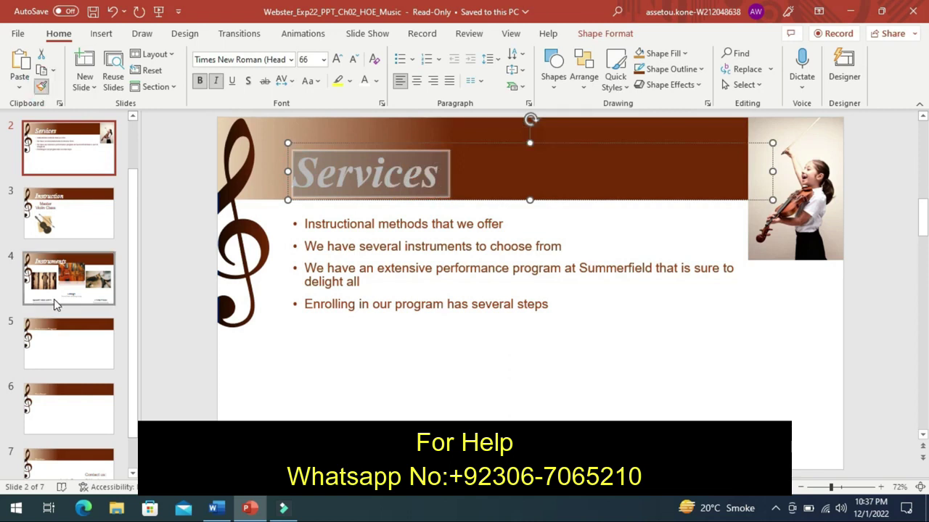
click(58, 351)
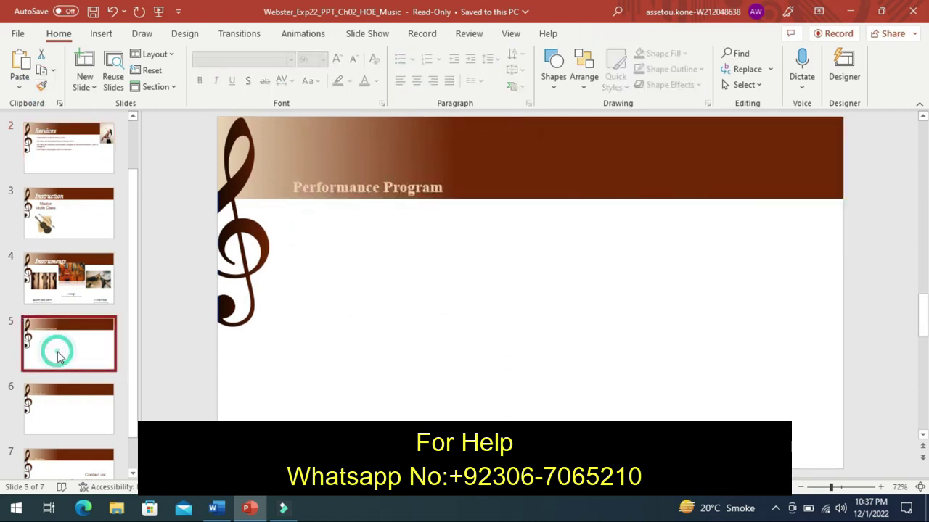
click(304, 187)
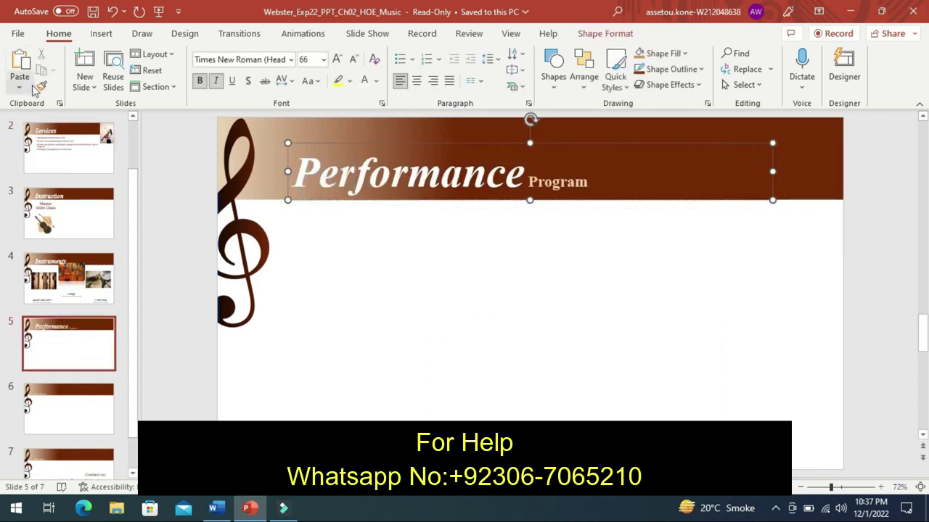
click(72, 151)
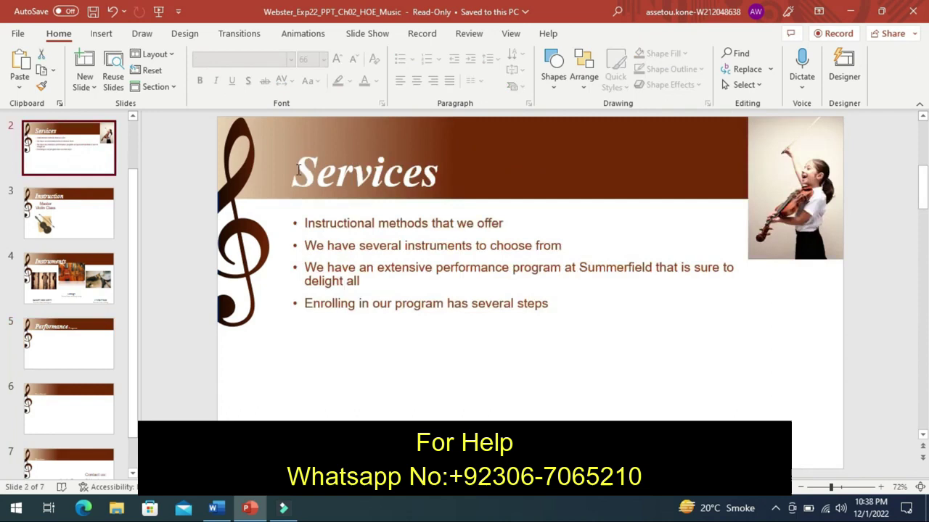
drag(297, 169, 436, 174)
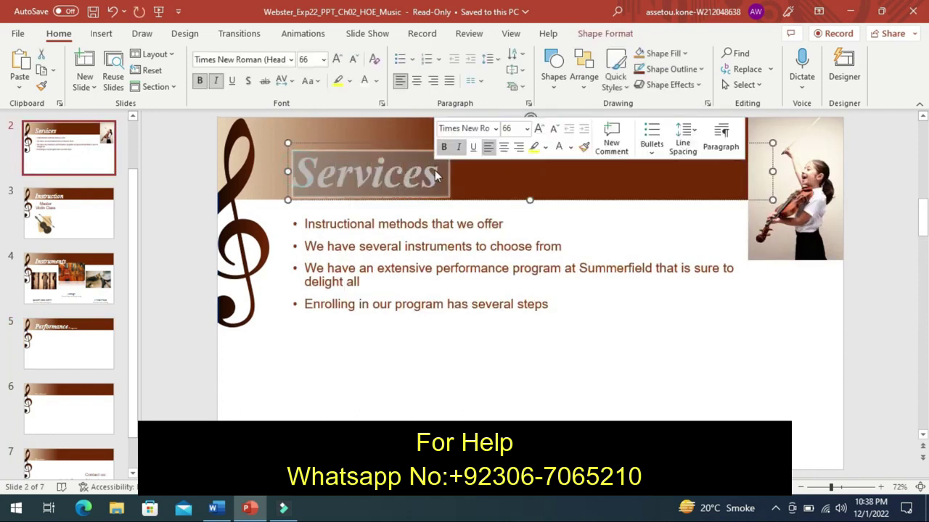
click(44, 86)
click(63, 412)
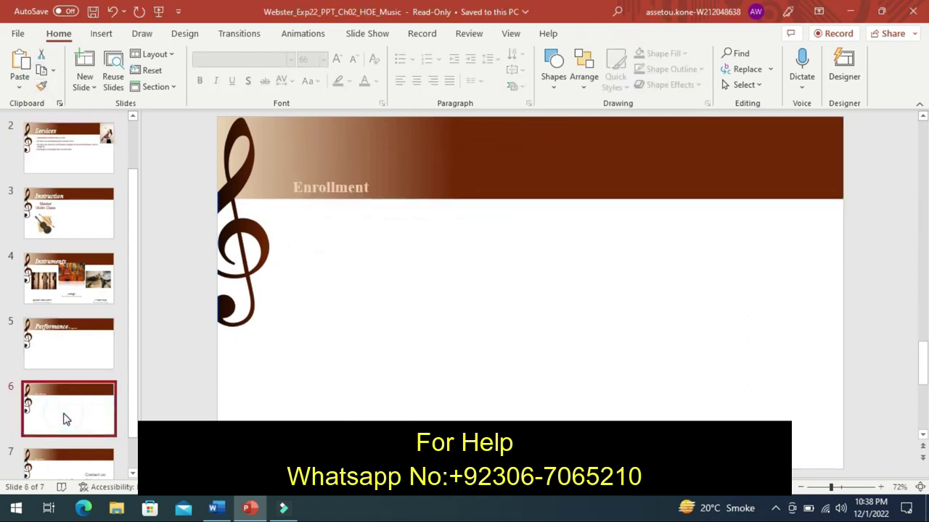
click(303, 185)
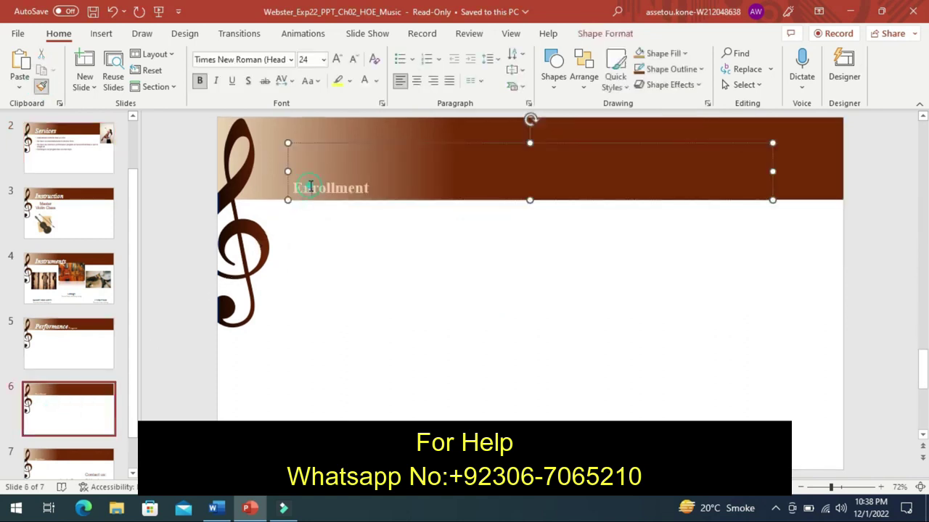
Apply the Services title style to the Questions slide title.
click(89, 156)
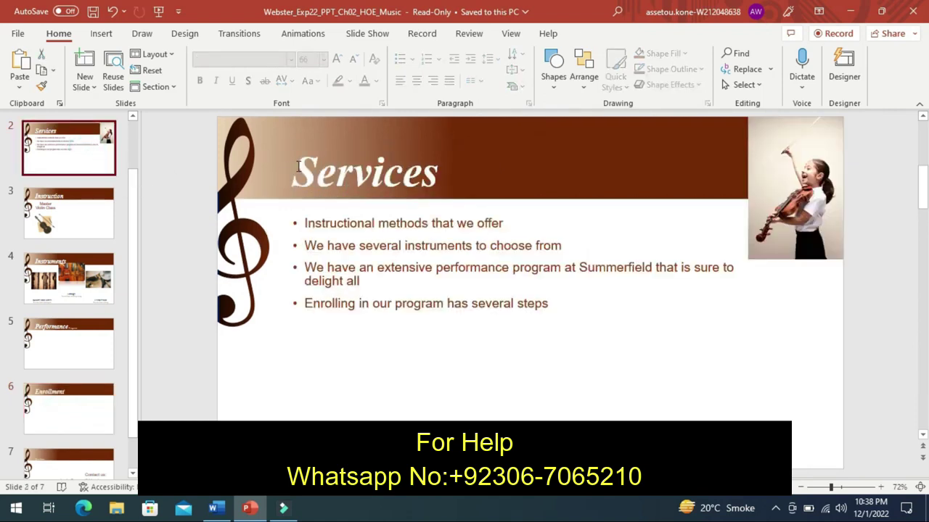
drag(296, 171, 440, 178)
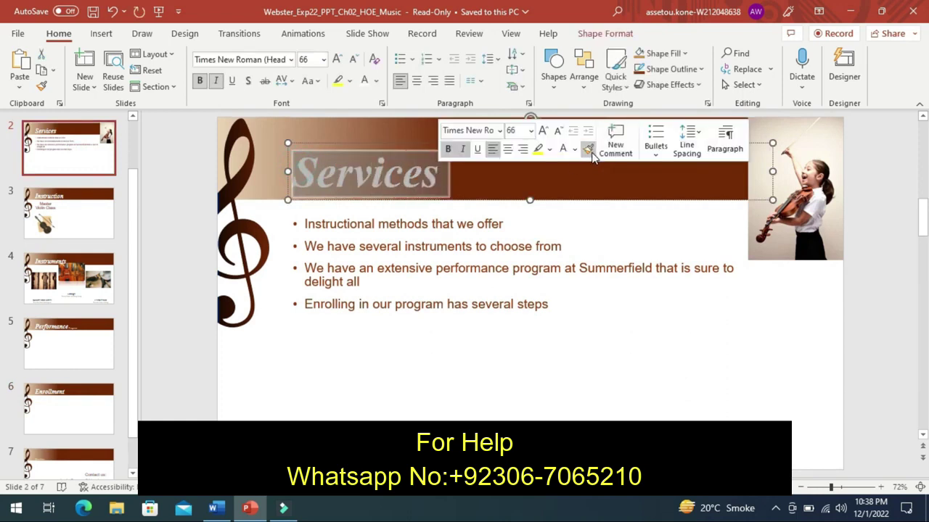
click(589, 152)
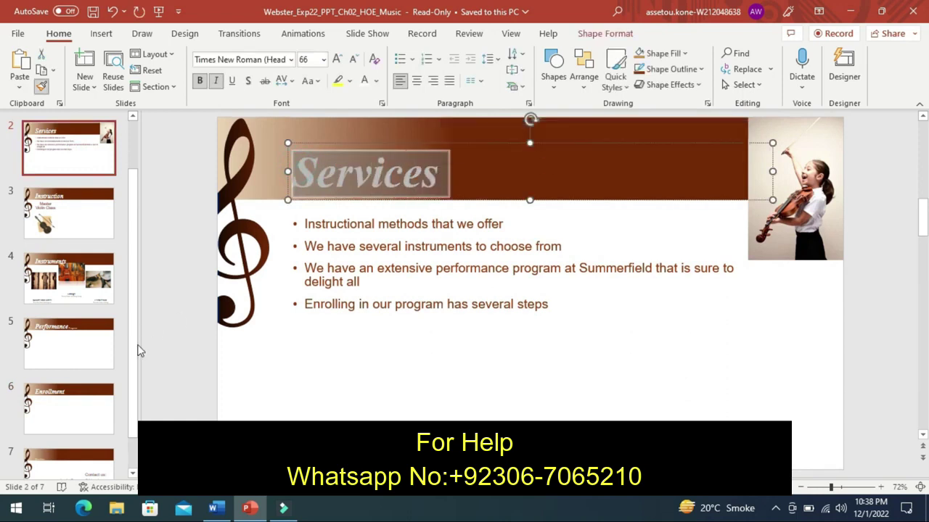
click(90, 460)
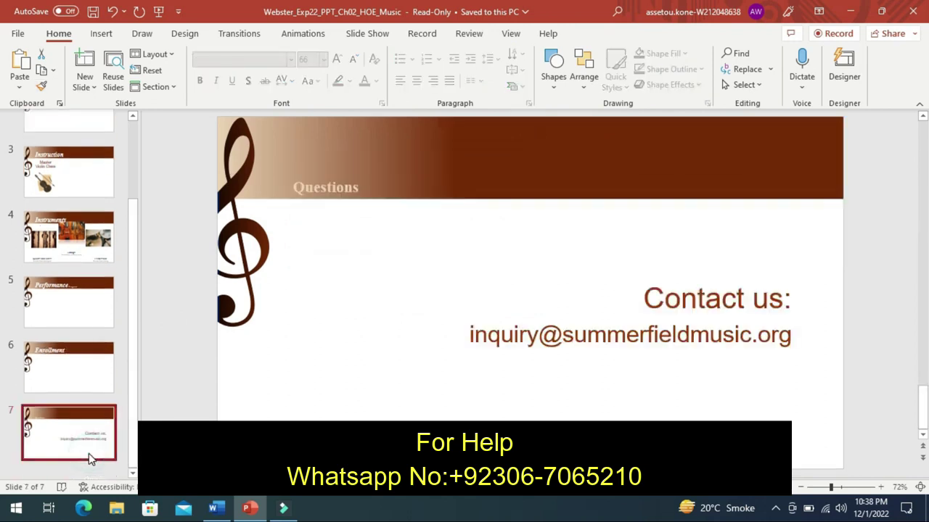
click(326, 187)
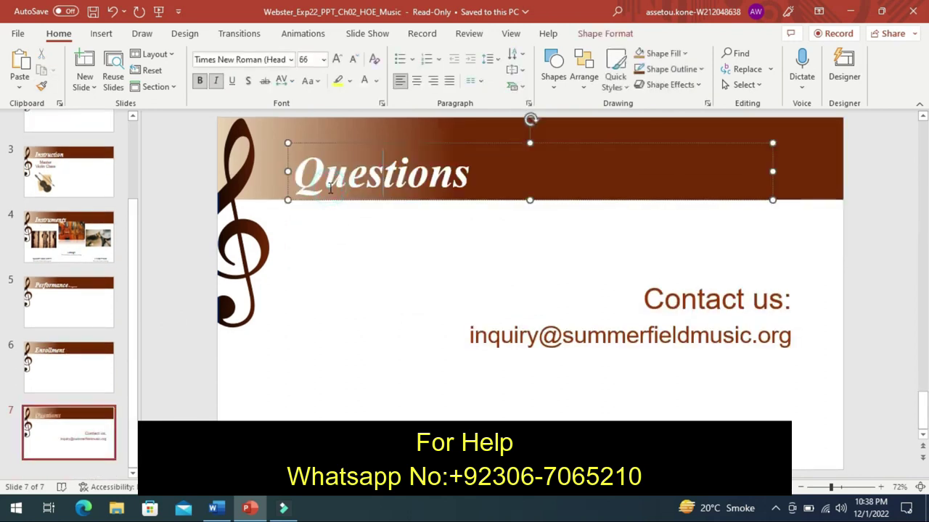
Review the restyled slides and return to the Summerfield Music School title slide.
click(66, 366)
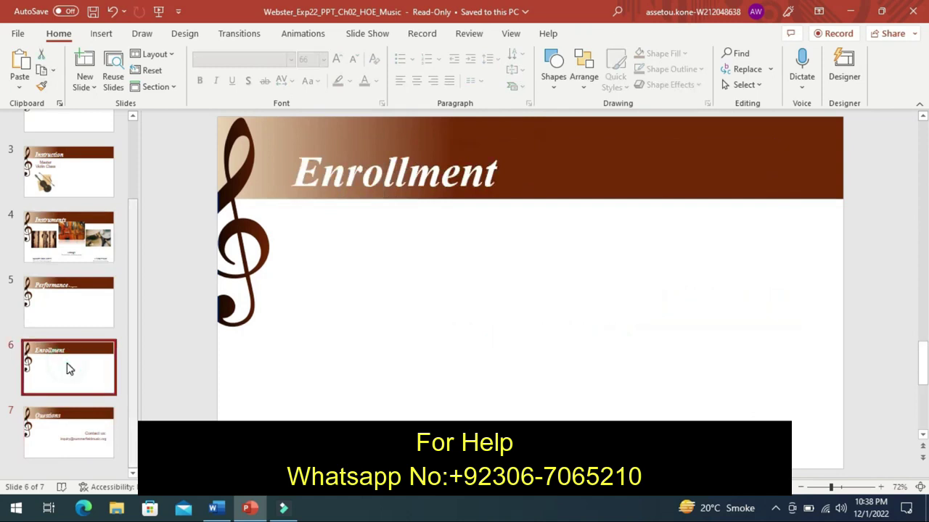
click(67, 321)
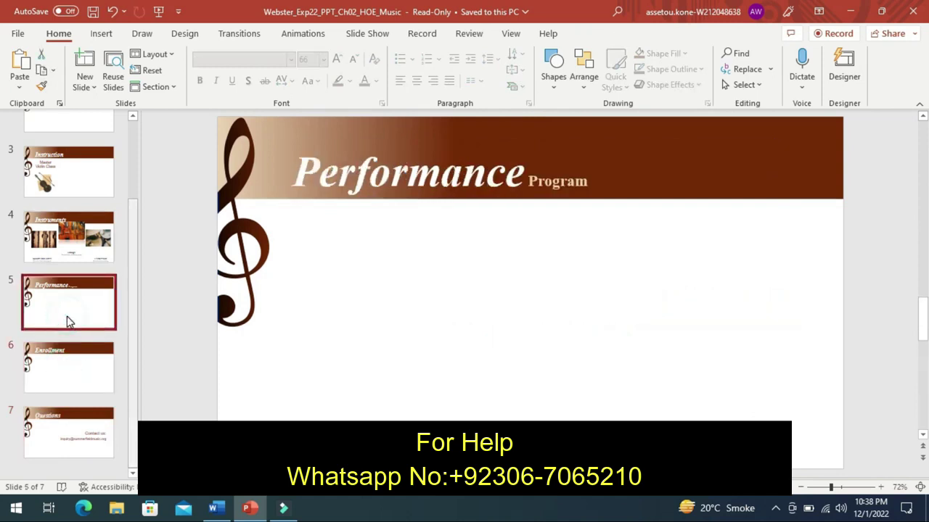
click(90, 244)
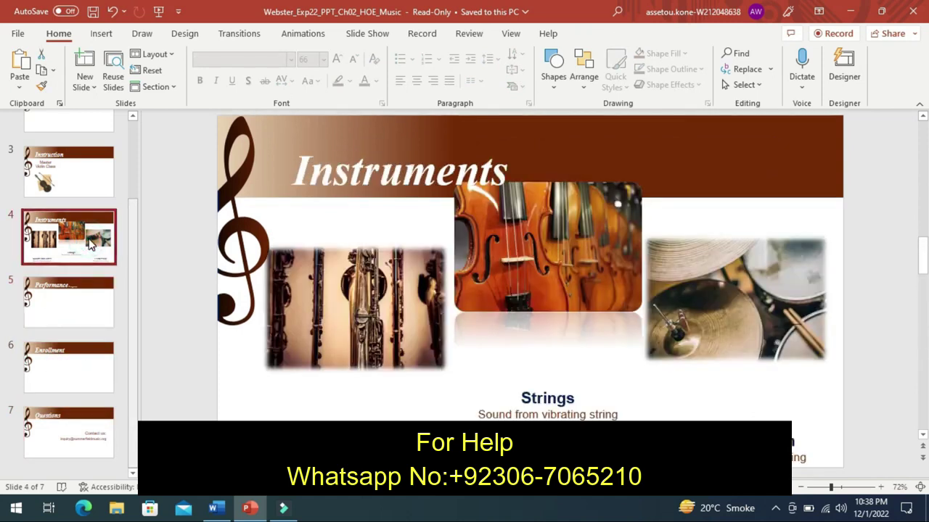
click(83, 161)
click(74, 122)
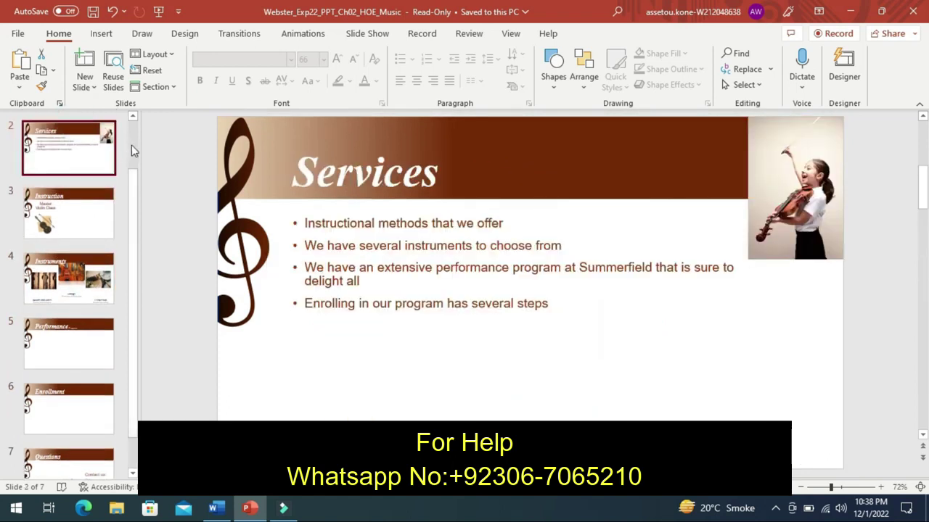
click(131, 145)
click(79, 152)
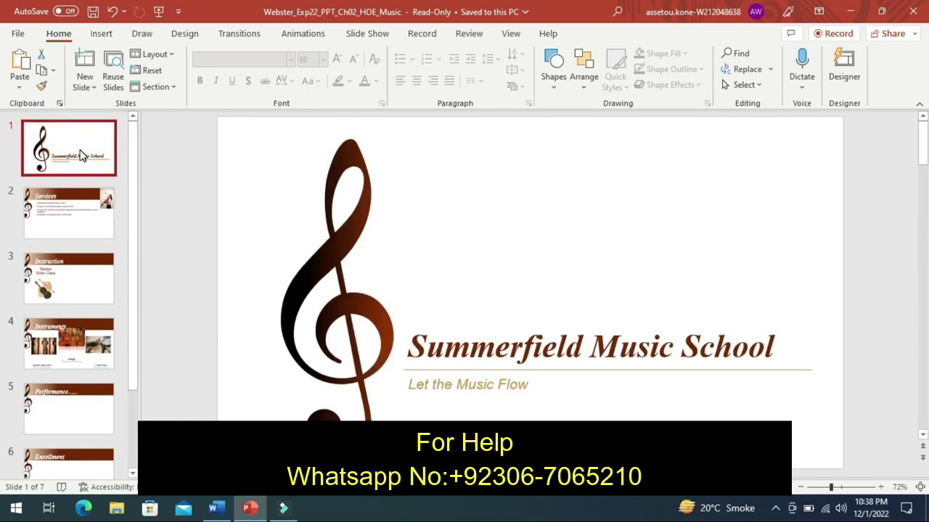
In Word, undo the last highlight change, highlight step 3's instructions yellow, and return to PowerPoint.
click(214, 506)
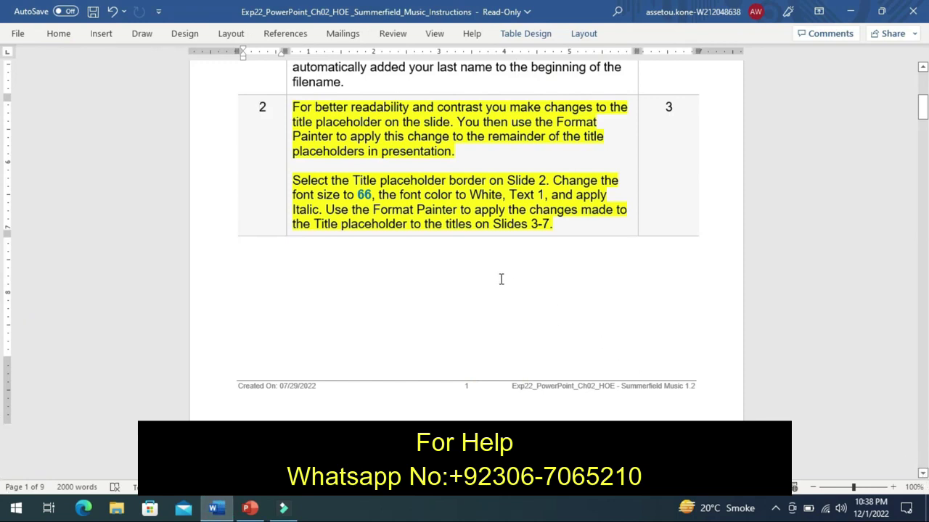
key(ctrl+z)
drag(922, 473, 923, 472)
scroll(2, 475, down, 3)
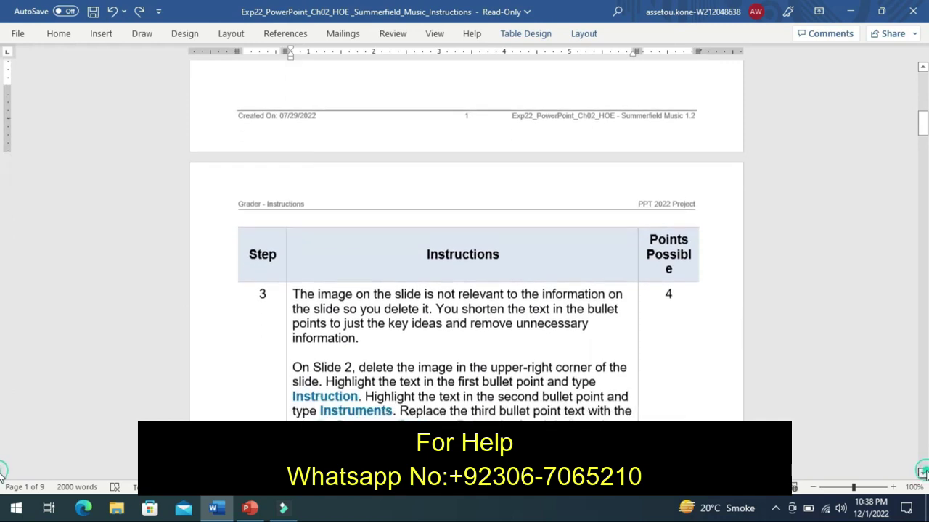
scroll(1, 475, down, 3)
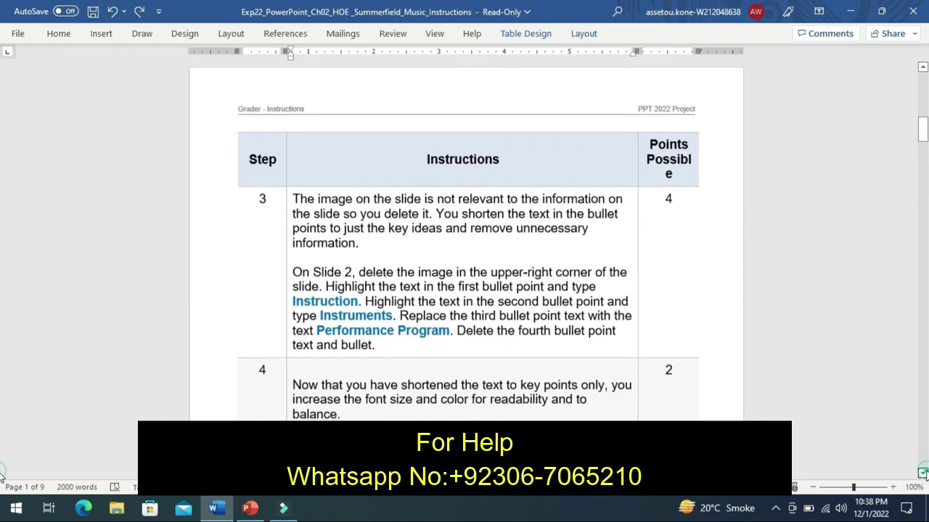
scroll(2, 475, down, 1)
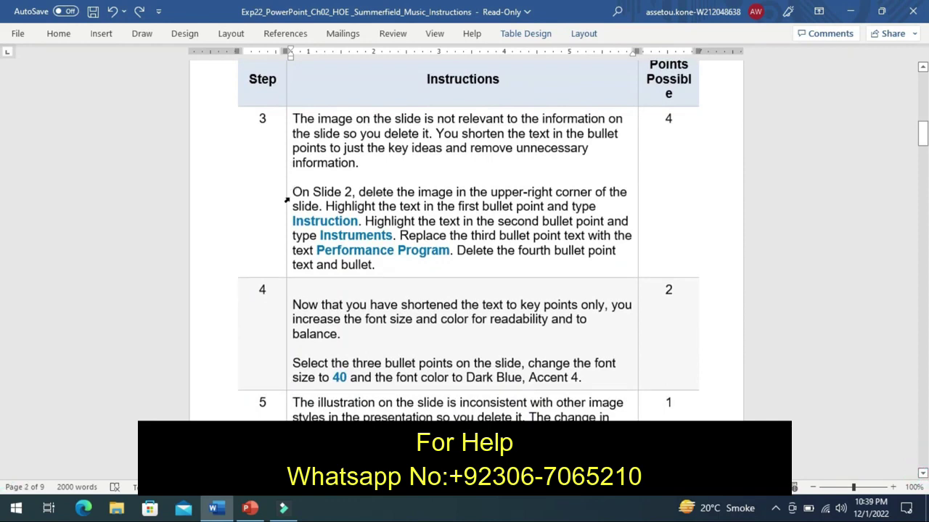
click(286, 201)
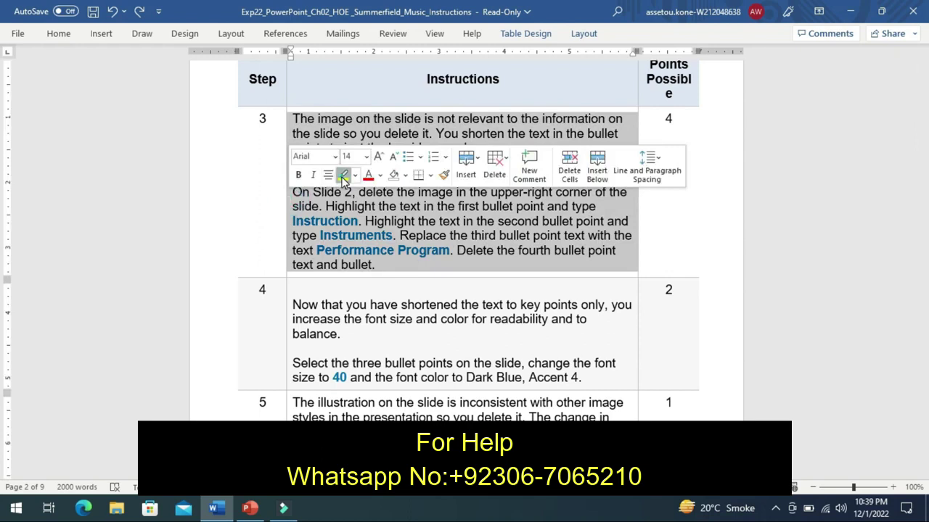
click(344, 176)
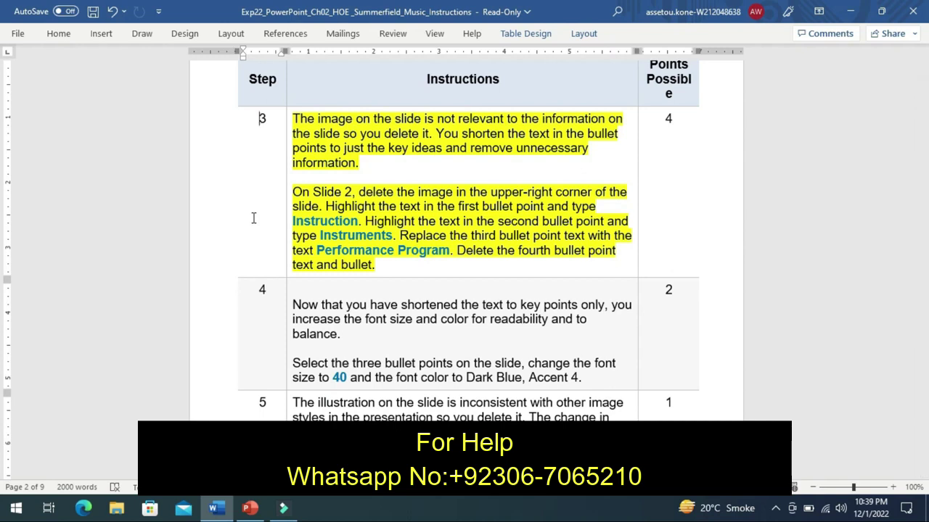
click(250, 508)
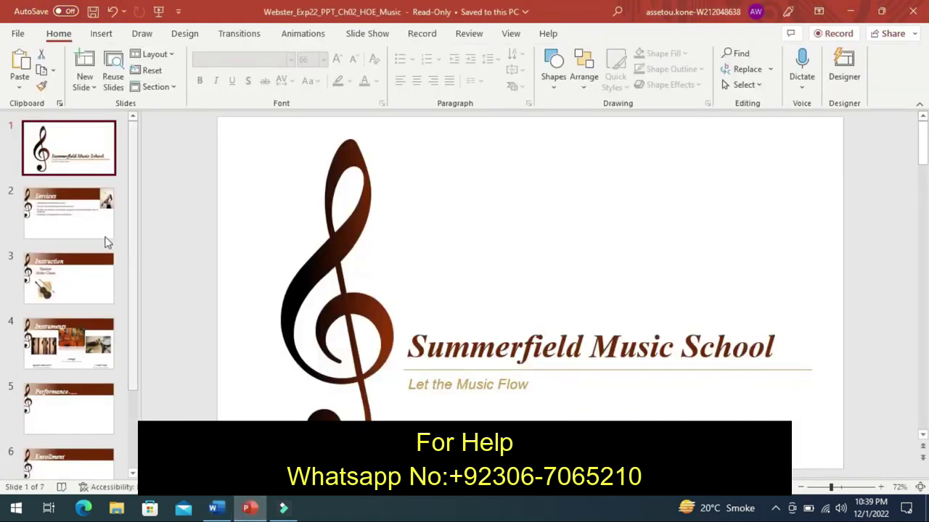
On slide 2, cut the violinist photo and shorten 'Instructional' to 'Instruction'.
click(71, 222)
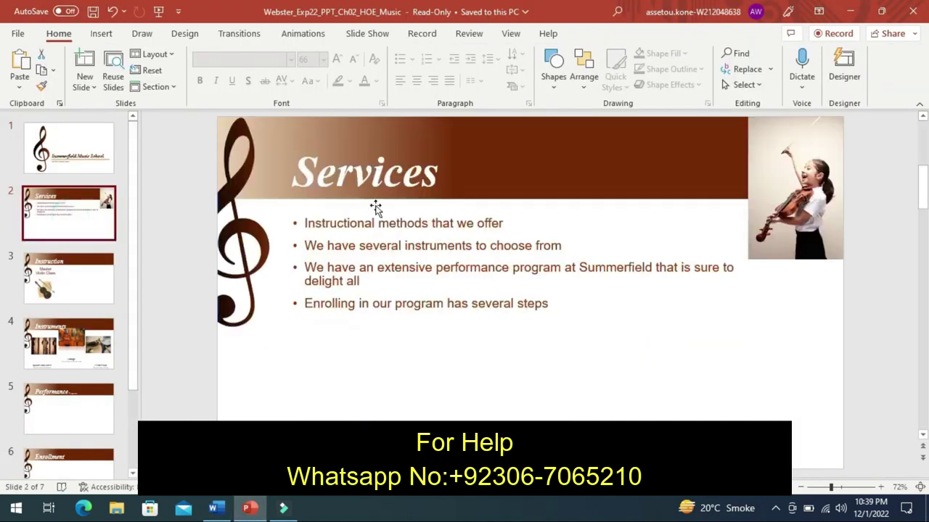
right_click(773, 203)
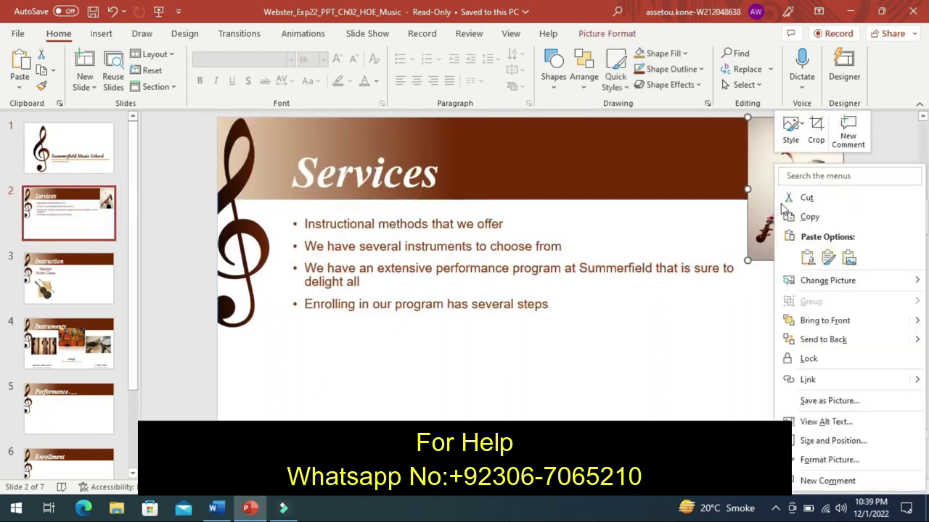
click(807, 198)
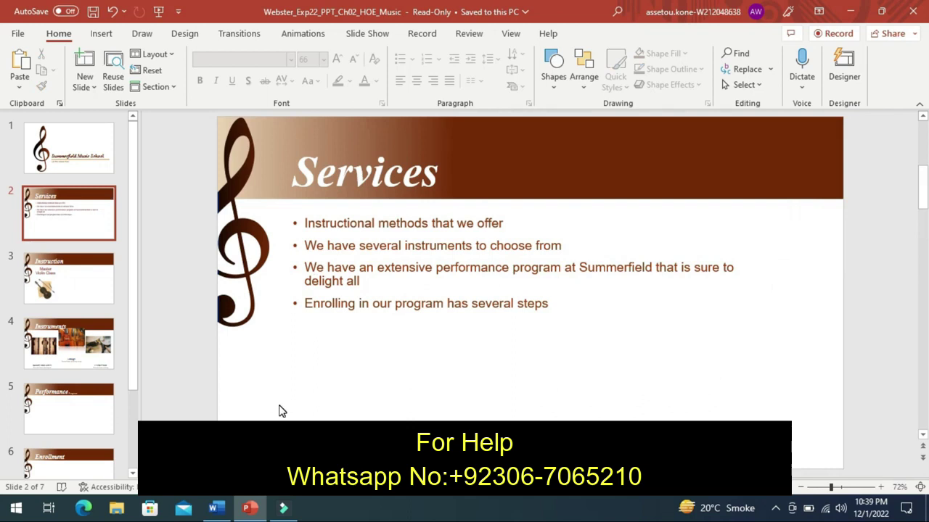
click(375, 220)
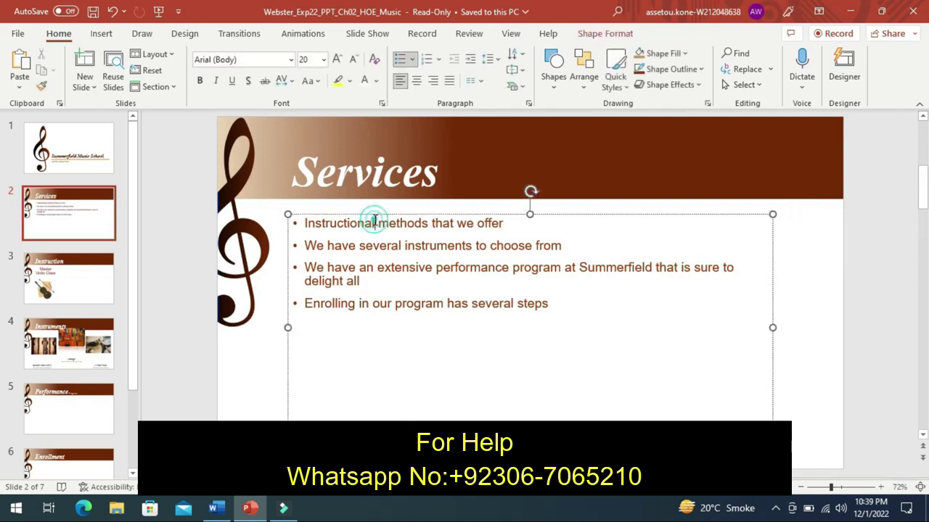
key(BackSpace)
key(BackSpace)
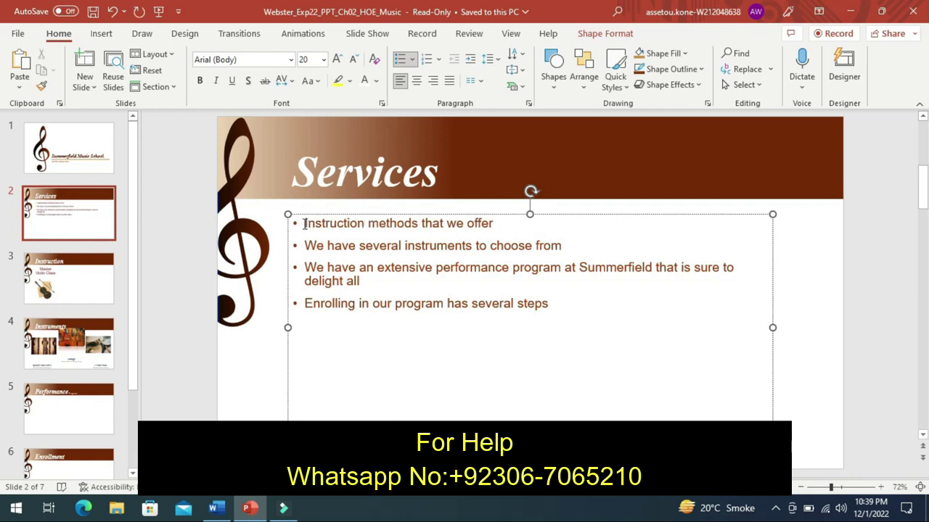
Highlight 'Instruction', 'instruments' and 'performance program' on slide 2 in yellow.
drag(304, 223, 365, 226)
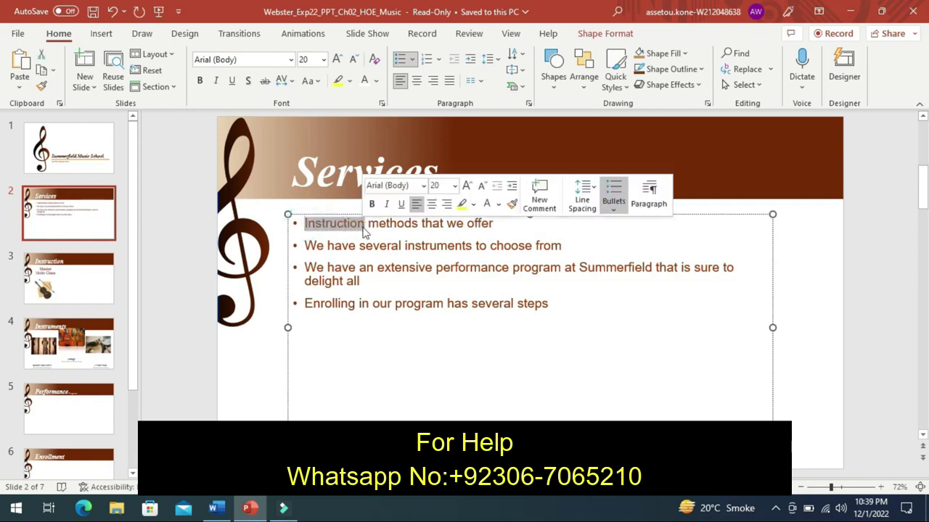
click(462, 204)
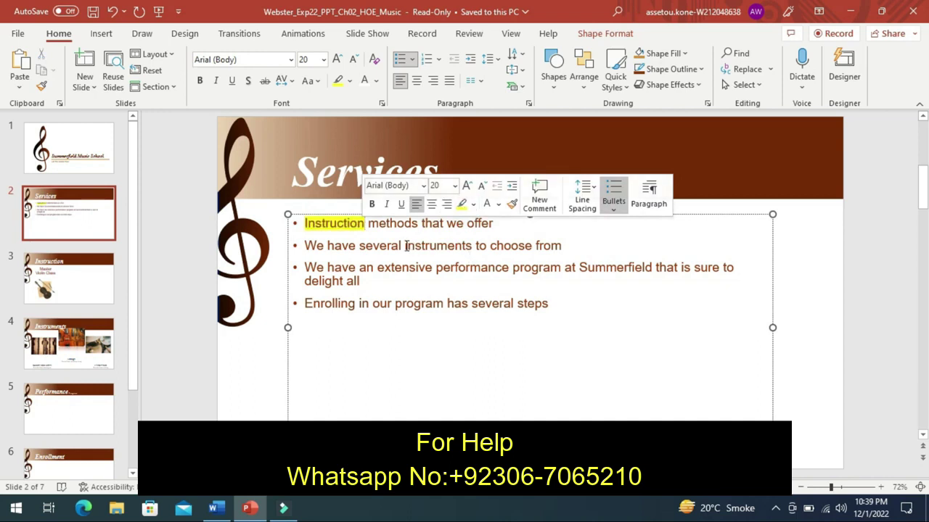
drag(405, 246, 476, 247)
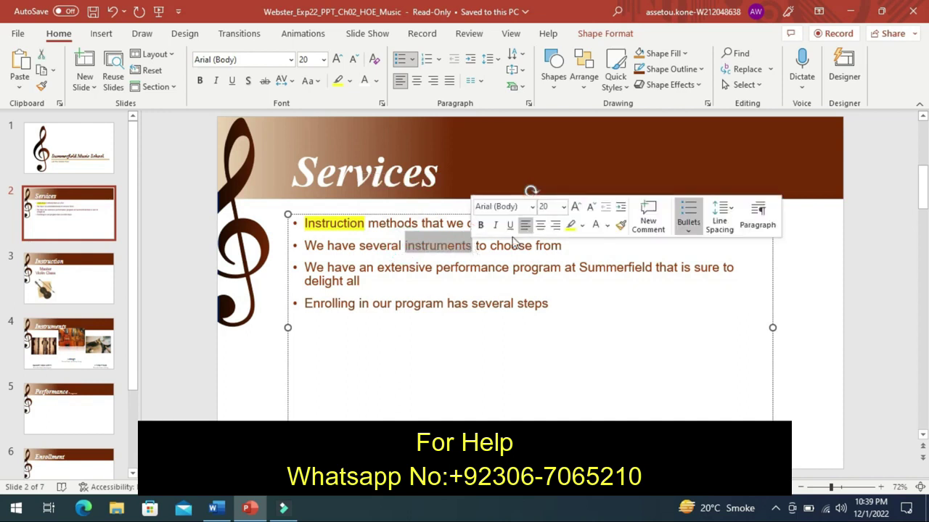
click(571, 227)
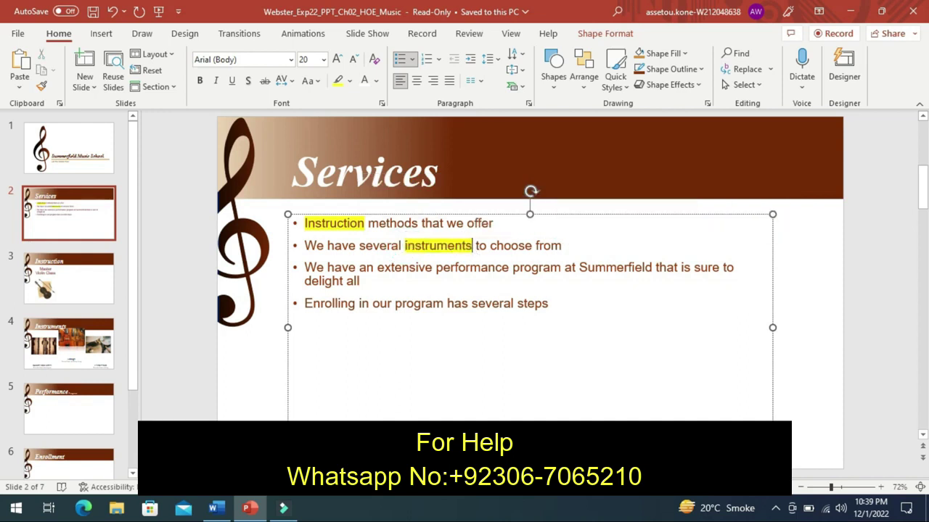
click(215, 508)
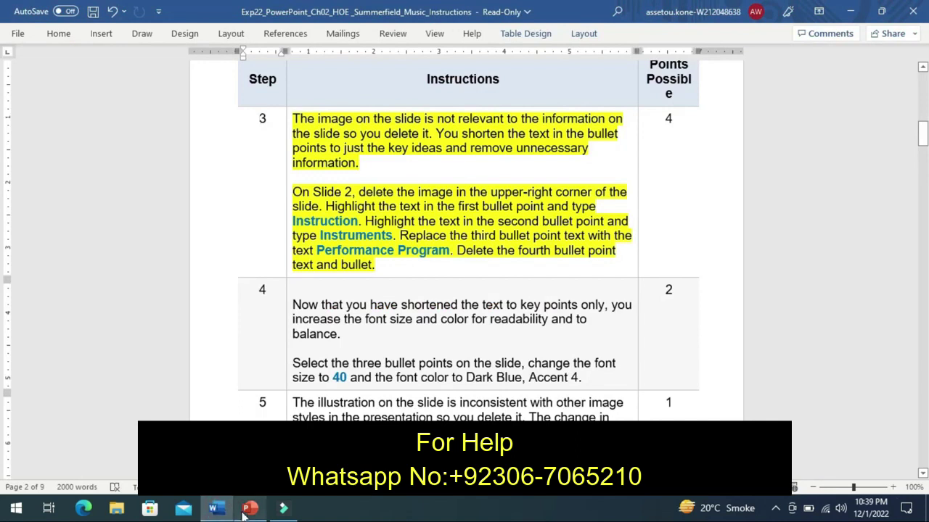
click(249, 509)
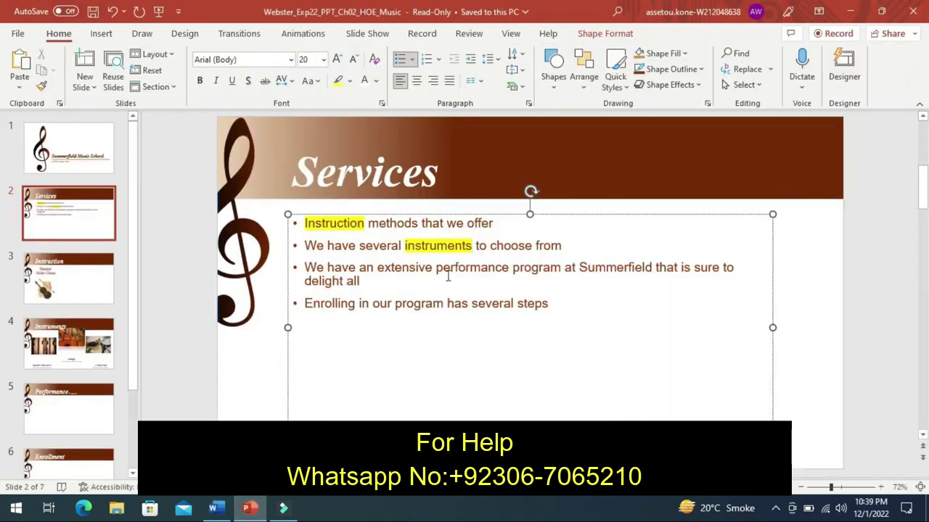
drag(436, 272, 549, 271)
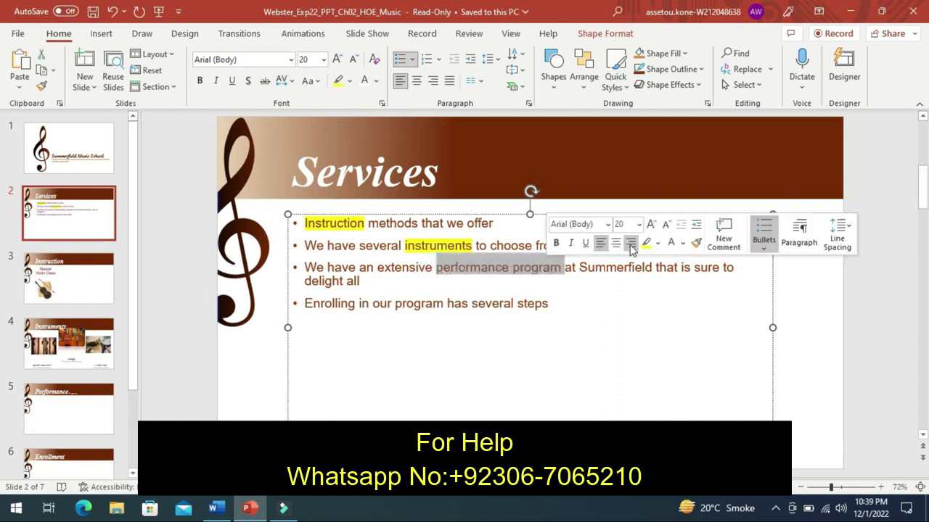
click(645, 244)
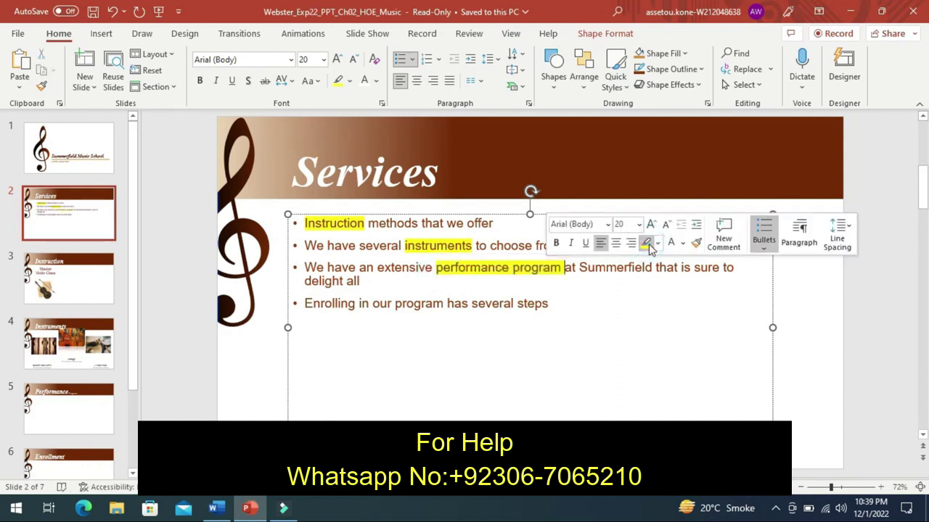
click(614, 315)
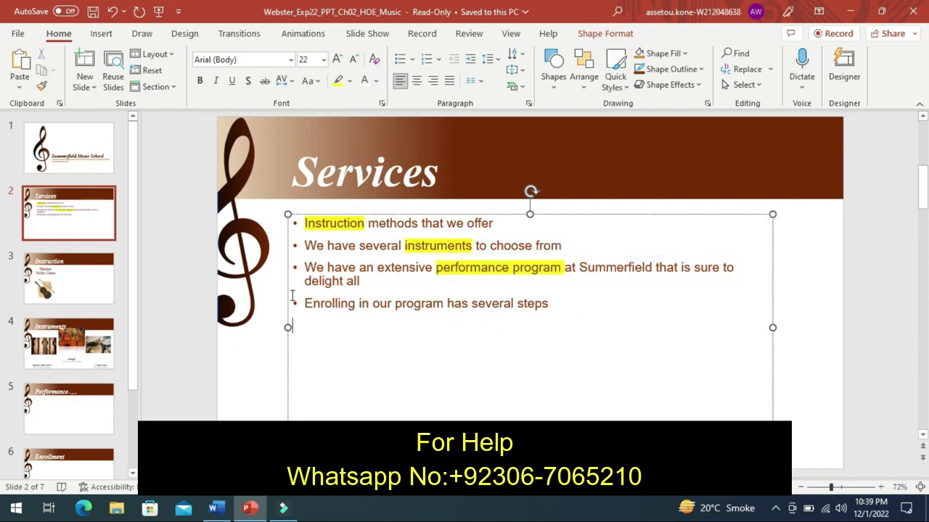
Cut the fourth bullet, the Enrolling line, from slide 2.
drag(302, 301, 526, 310)
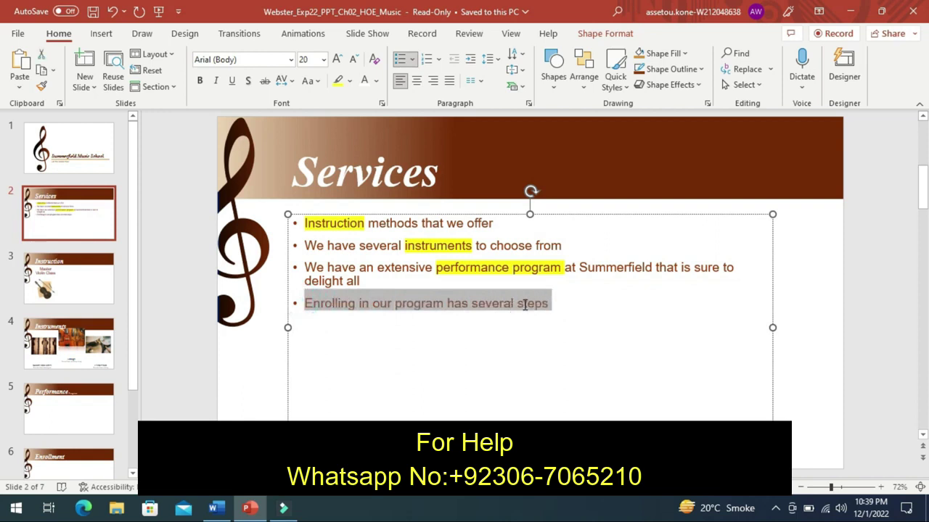
right_click(526, 309)
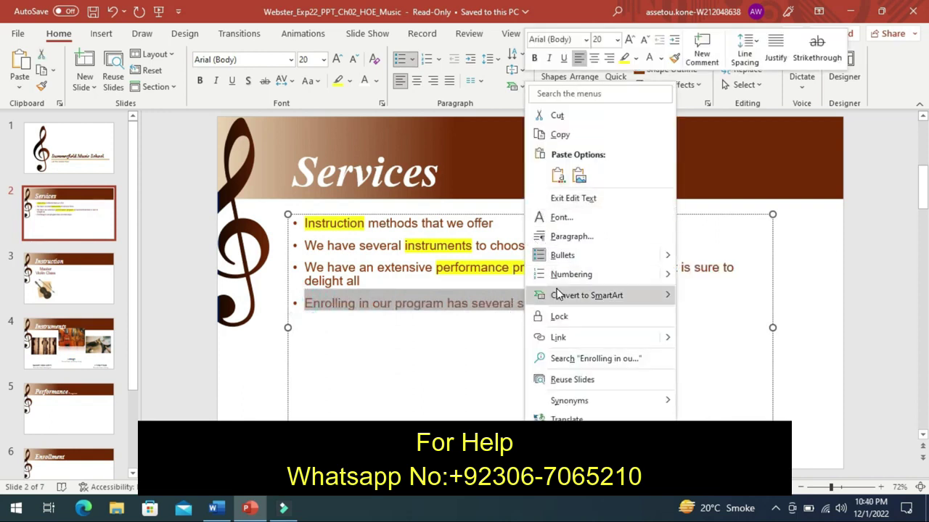
click(547, 118)
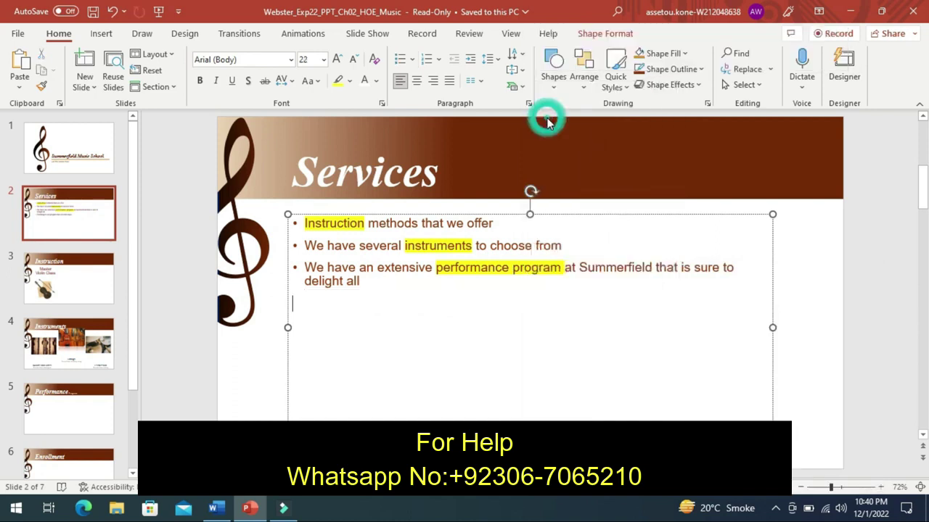
Remove step 3's yellow highlight and highlight step 4's font size 40 / Dark Blue instructions.
click(215, 508)
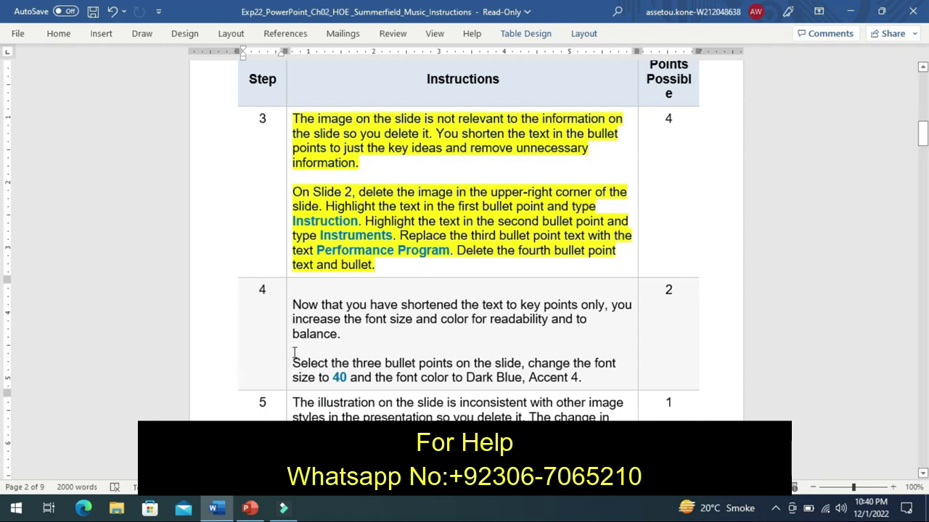
click(286, 235)
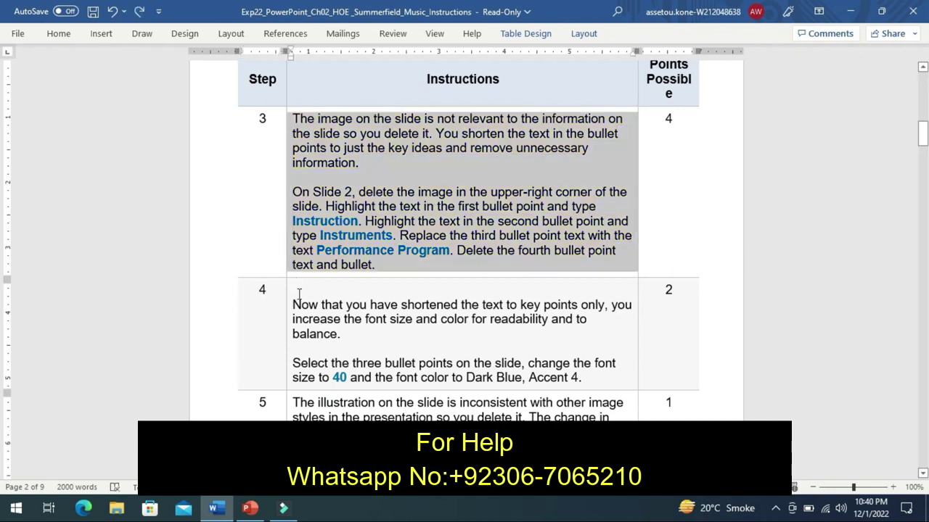
click(287, 351)
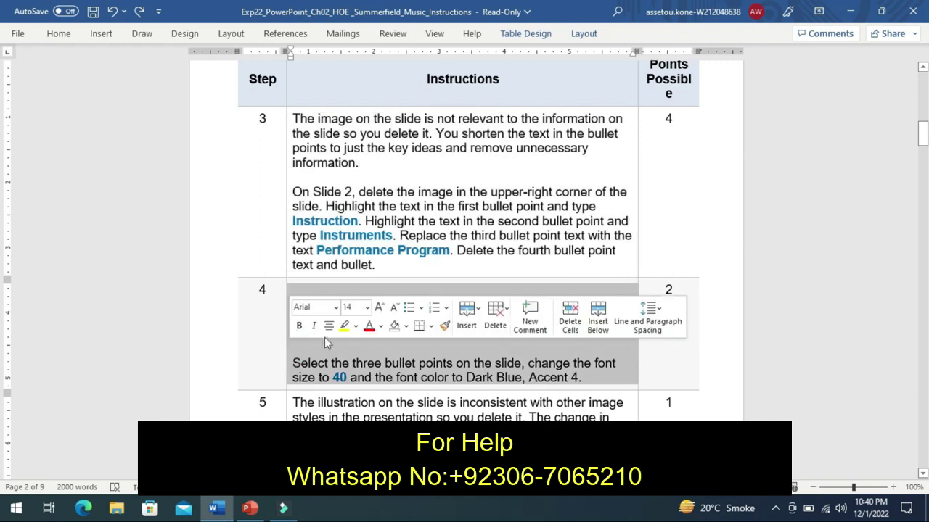
click(344, 326)
click(266, 356)
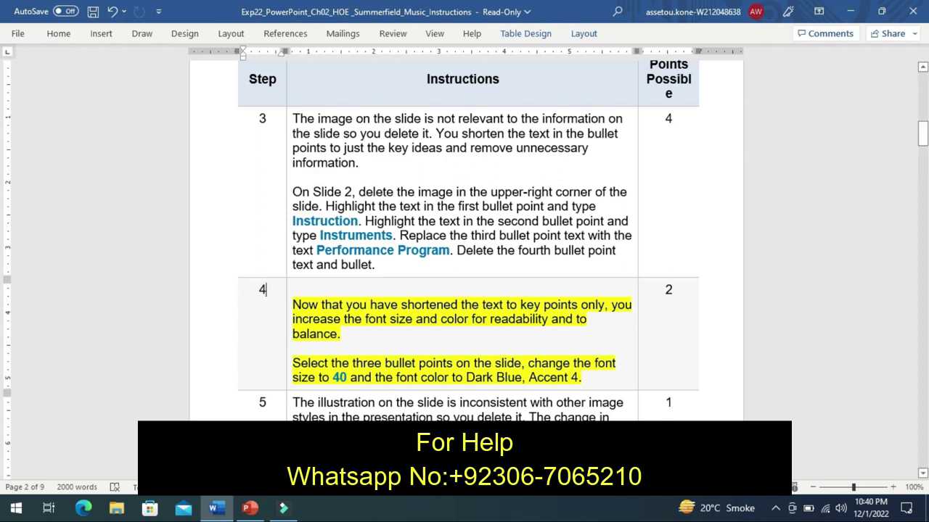
Set the 'performance program' bullet on the Services slide to 44 pt.
click(261, 501)
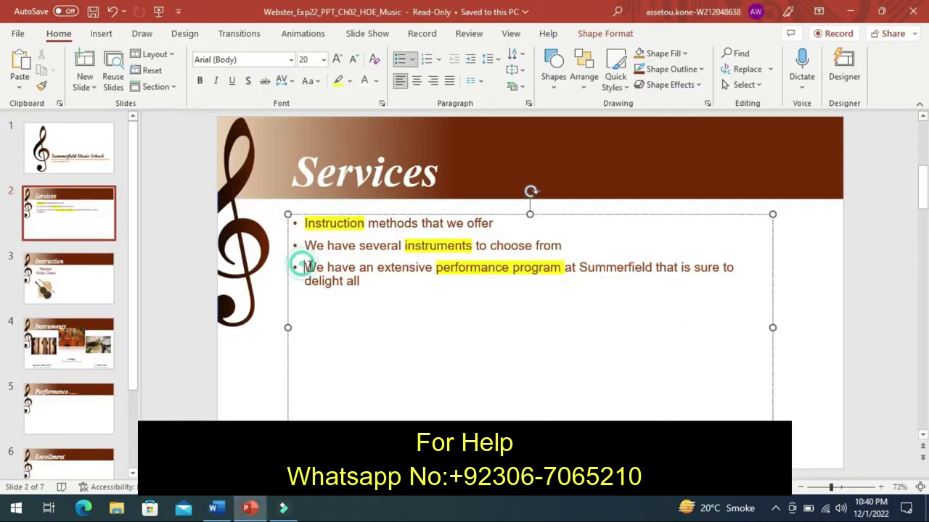
drag(303, 266, 361, 285)
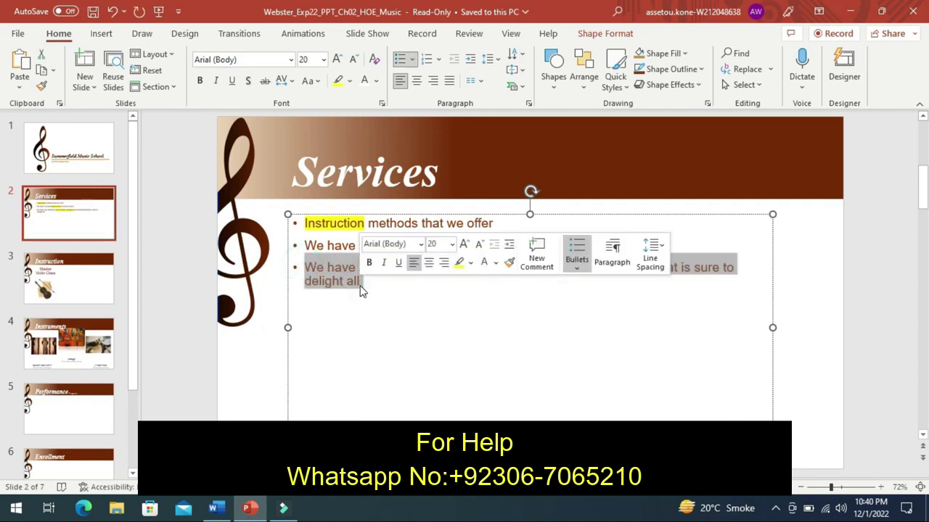
click(452, 245)
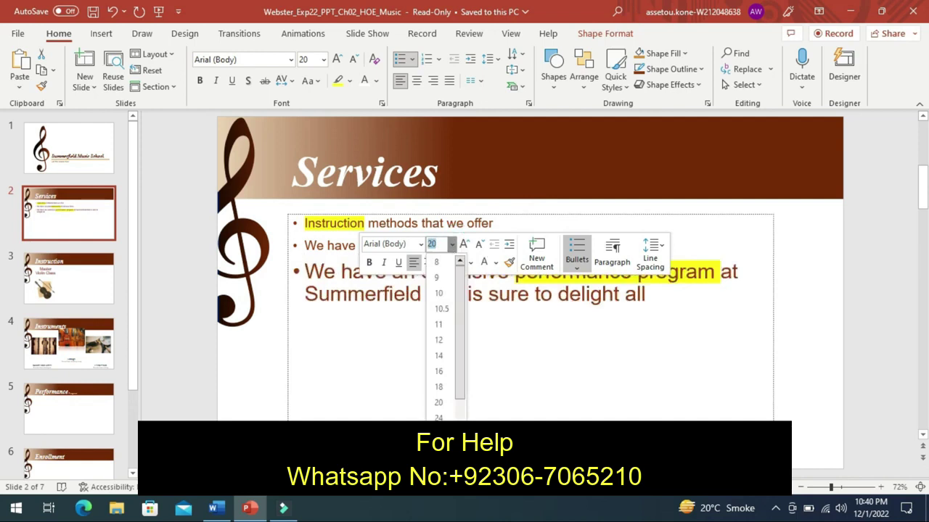
scroll(444, 334, down, 1)
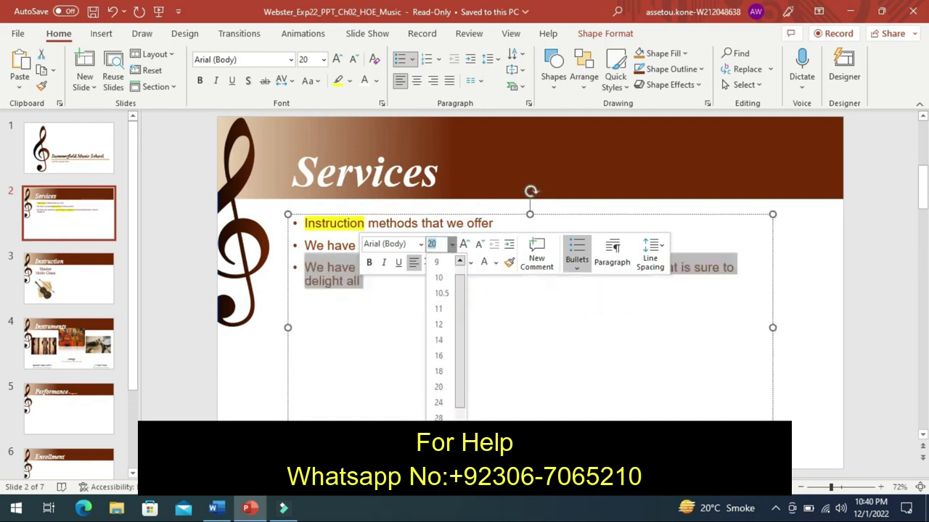
key(Escape)
text(44)
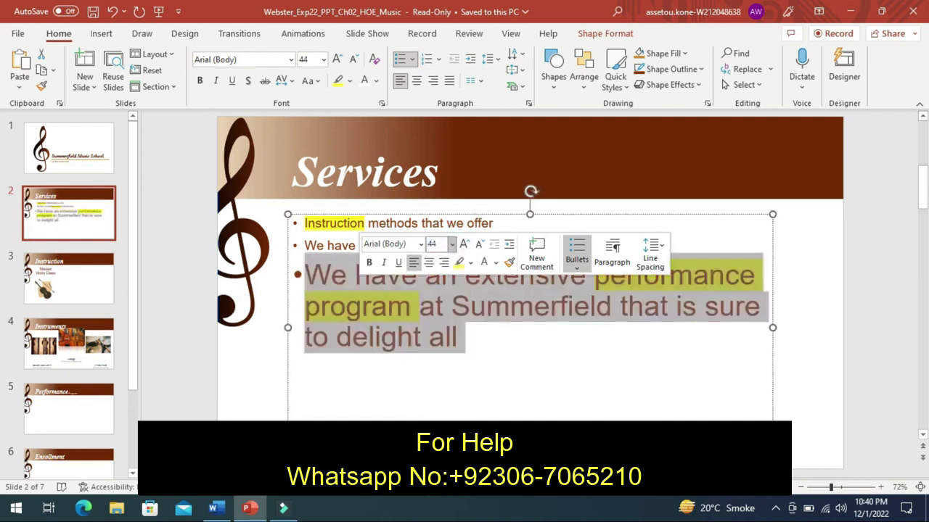
click(417, 414)
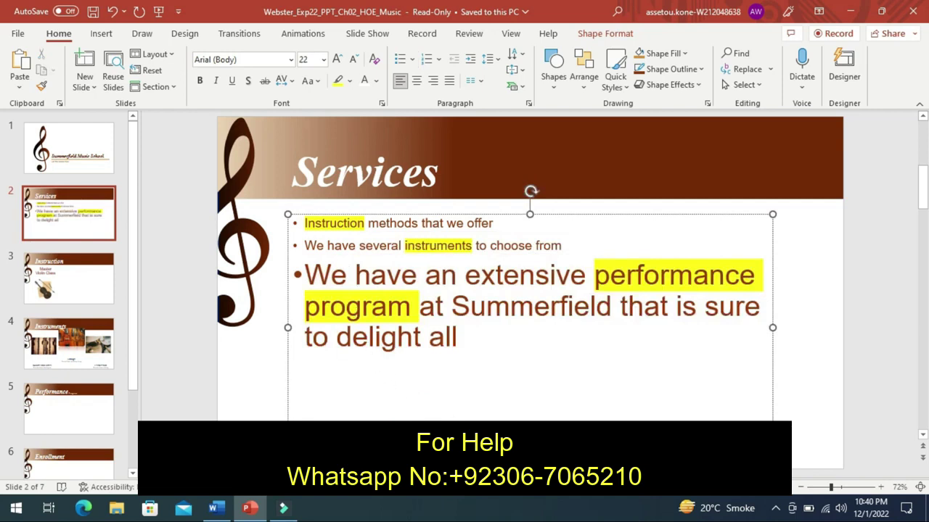
click(219, 509)
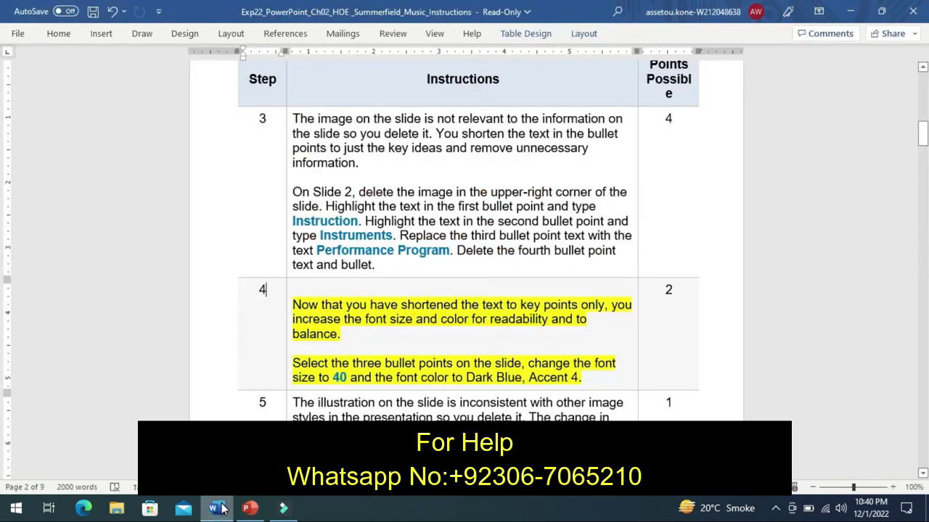
click(250, 500)
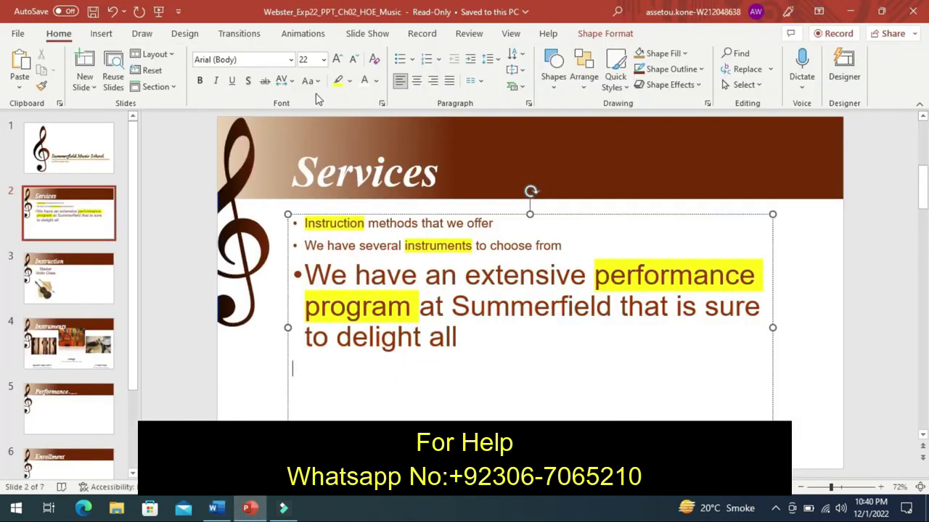
Color the 44 pt 'performance program' bullet text Dark Blue, Accent 4, then switch to Word.
click(376, 80)
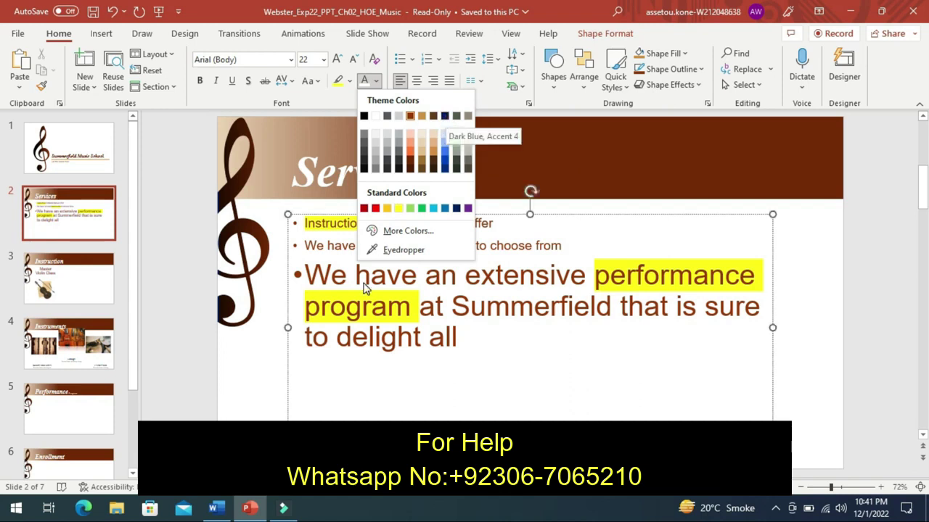
click(305, 274)
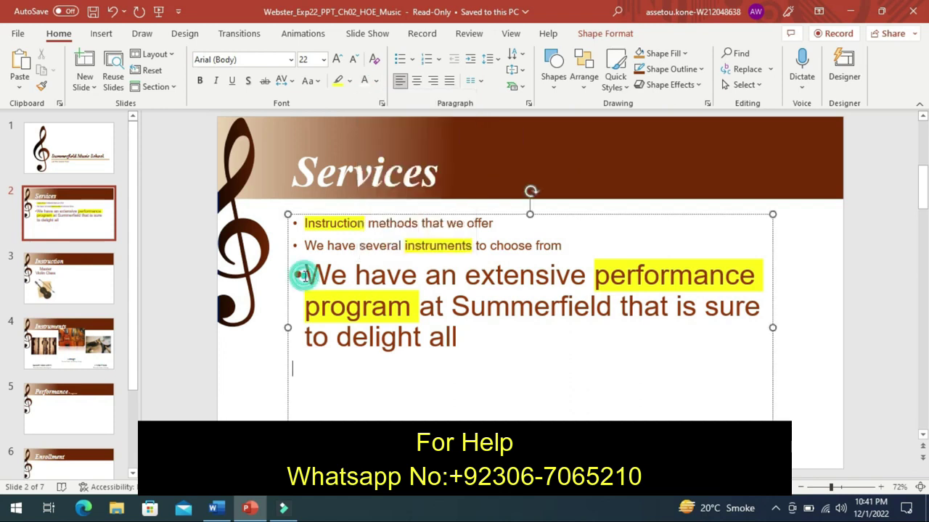
drag(305, 275, 448, 342)
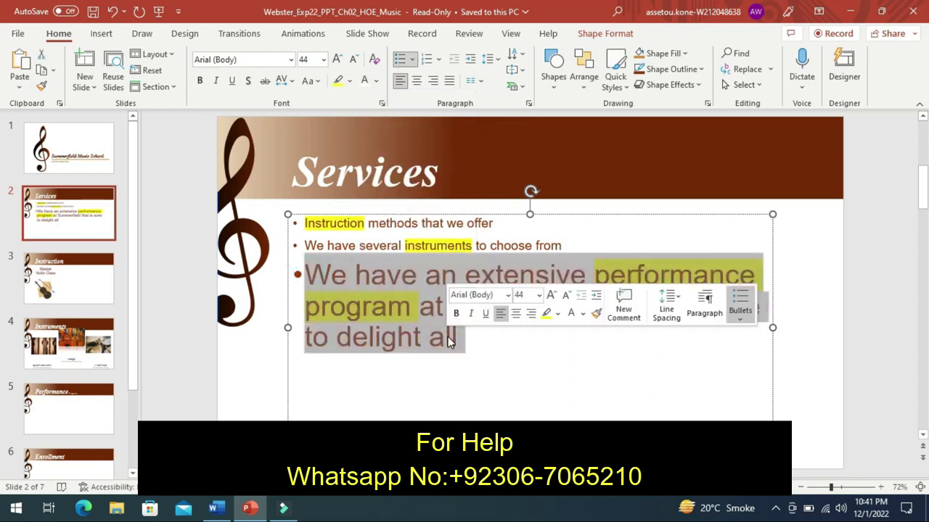
click(583, 314)
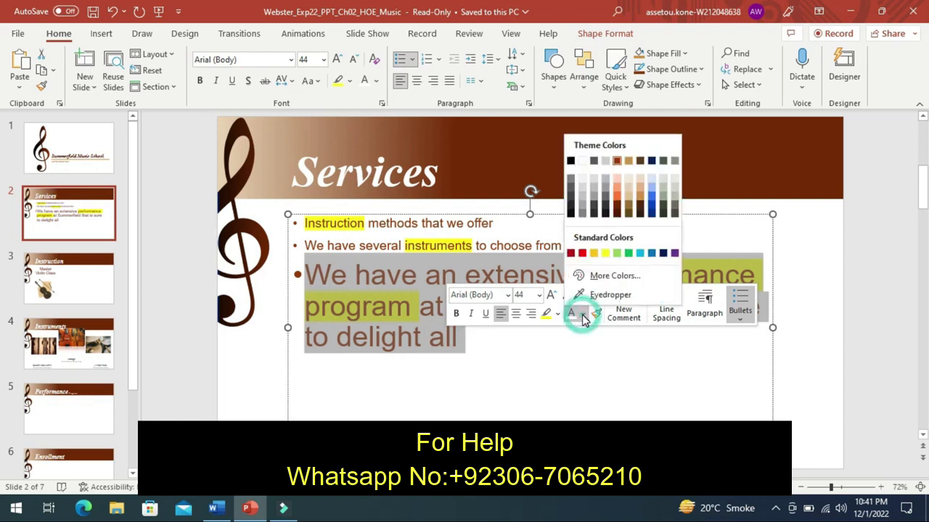
click(652, 161)
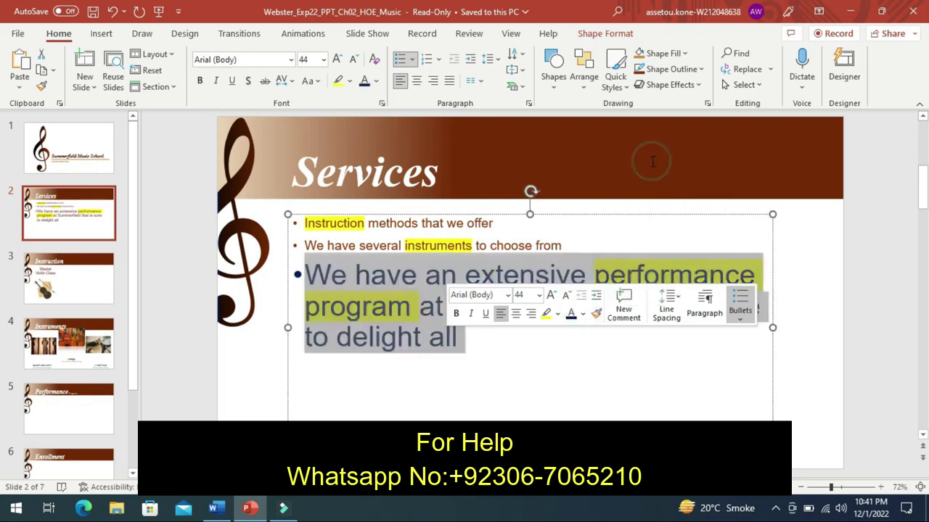
click(584, 380)
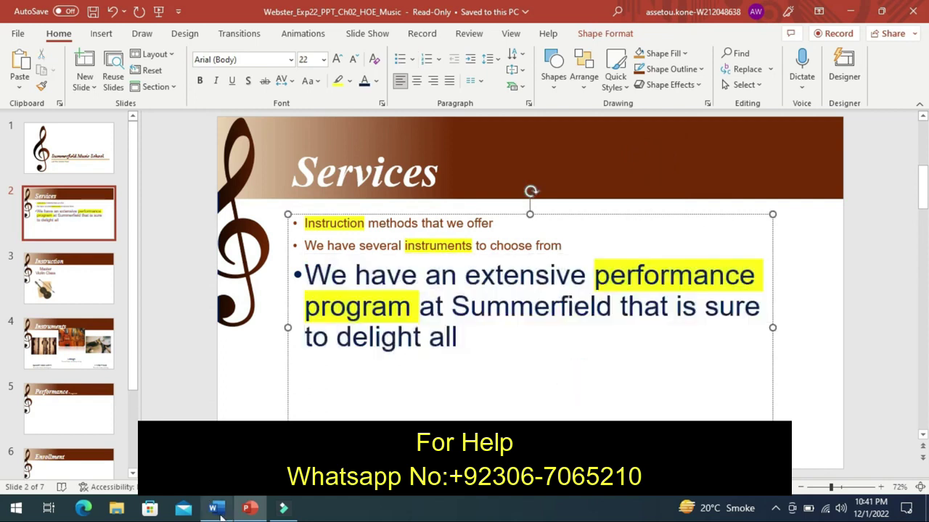
click(215, 506)
Highlight step 5's instruction cell, about deleting slide 3's illustration, in yellow.
key(Tab)
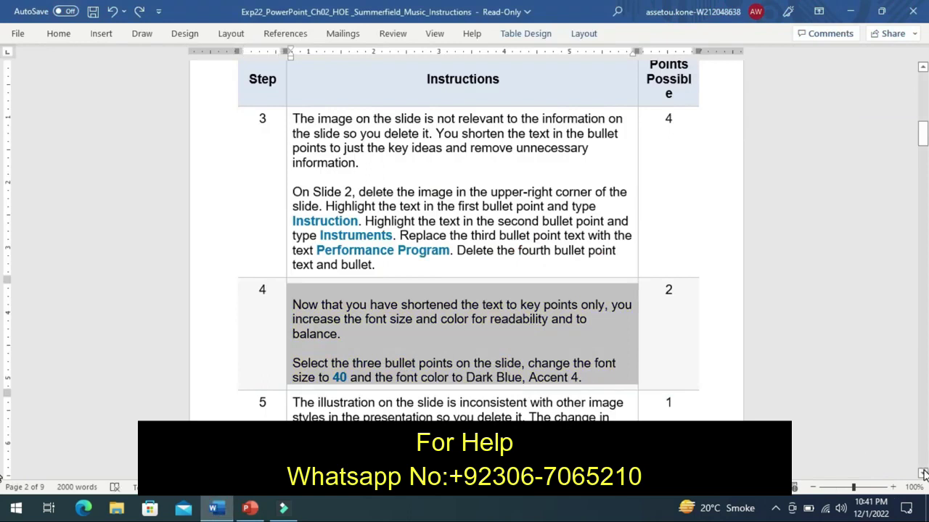
scroll(923, 473, down, 1)
scroll(922, 473, down, 1)
scroll(923, 473, down, 1)
scroll(923, 473, down, 1)
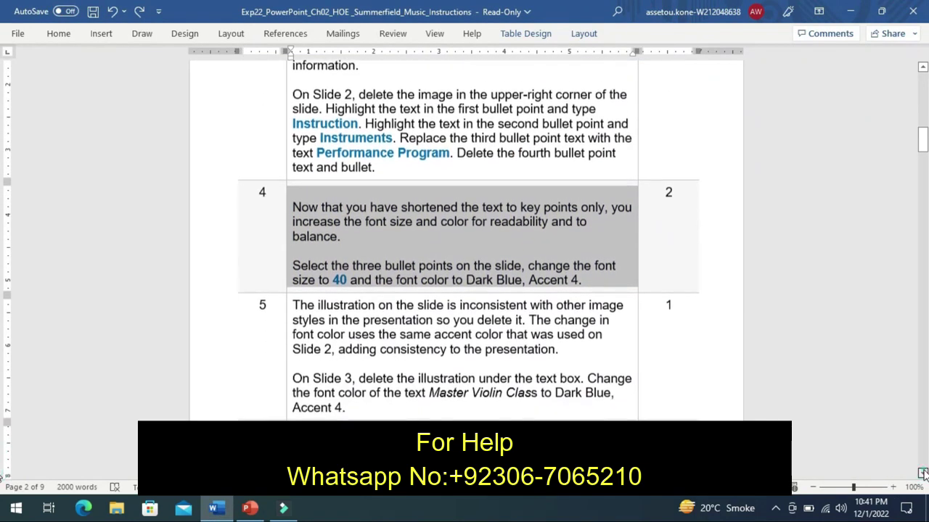
scroll(923, 473, down, 1)
scroll(923, 473, down, 1)
scroll(923, 473, down, 1)
scroll(923, 473, down, 1)
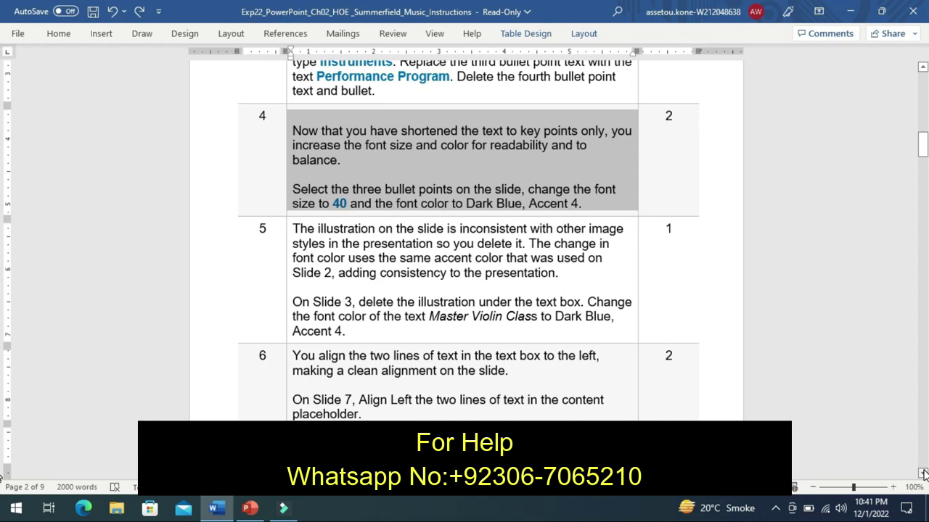
click(288, 292)
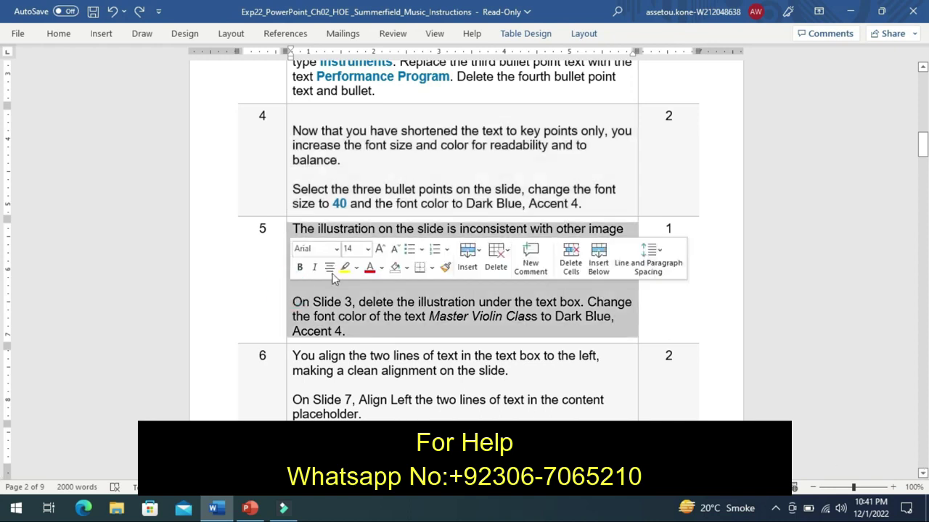
click(347, 267)
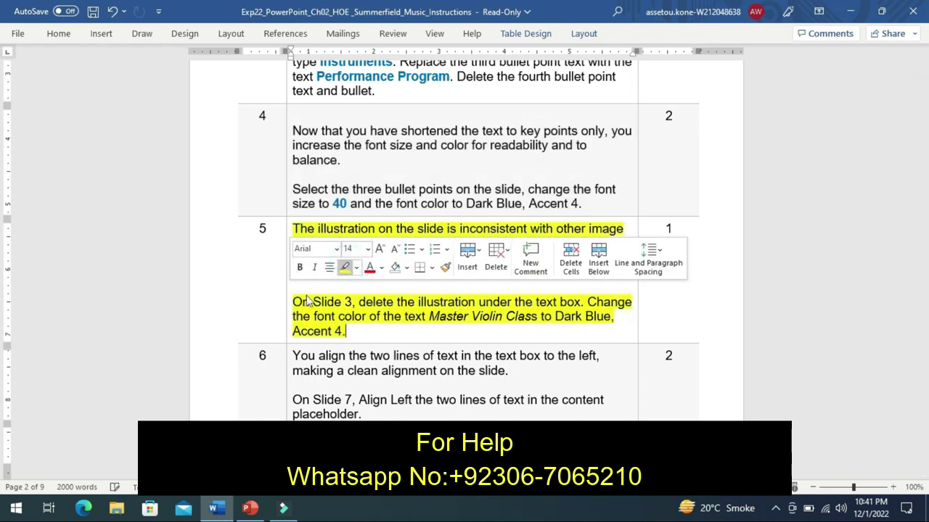
click(253, 318)
Cut the violin picture from slide 3, Instruction, in PowerPoint.
click(255, 508)
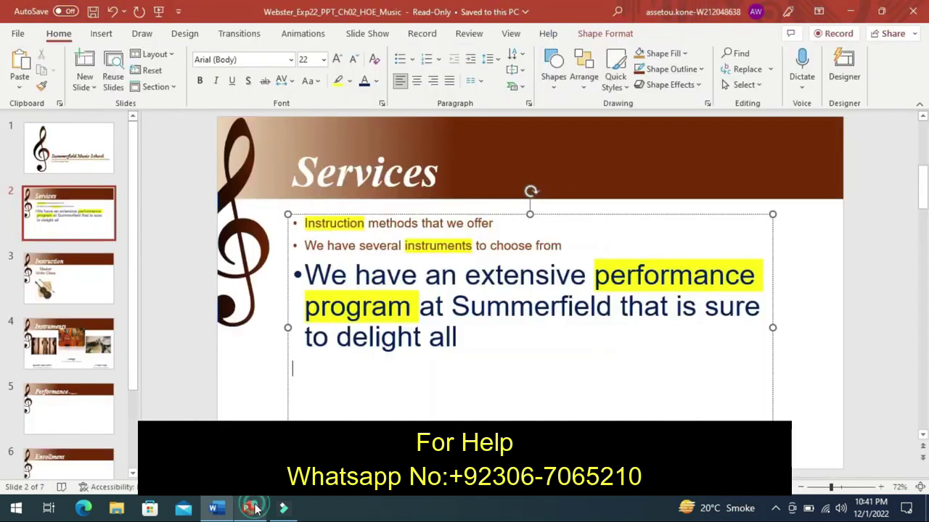
click(64, 286)
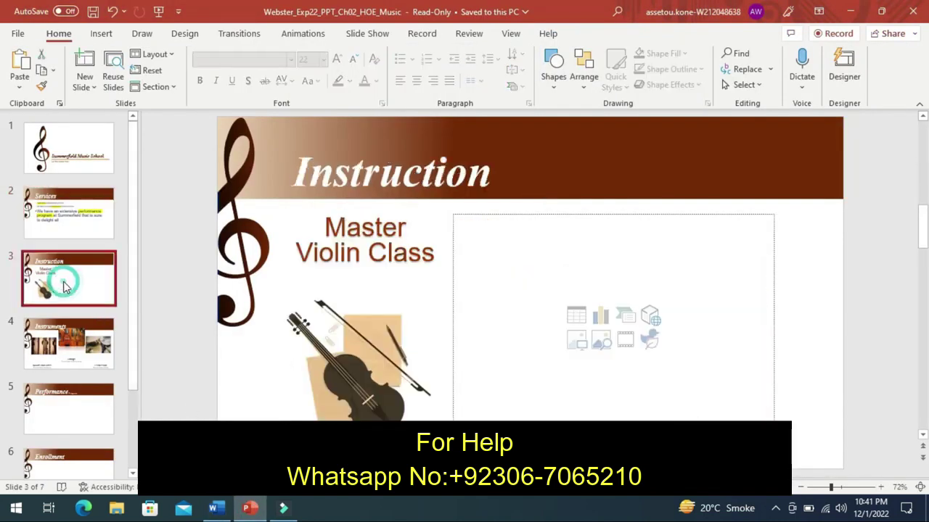
right_click(337, 378)
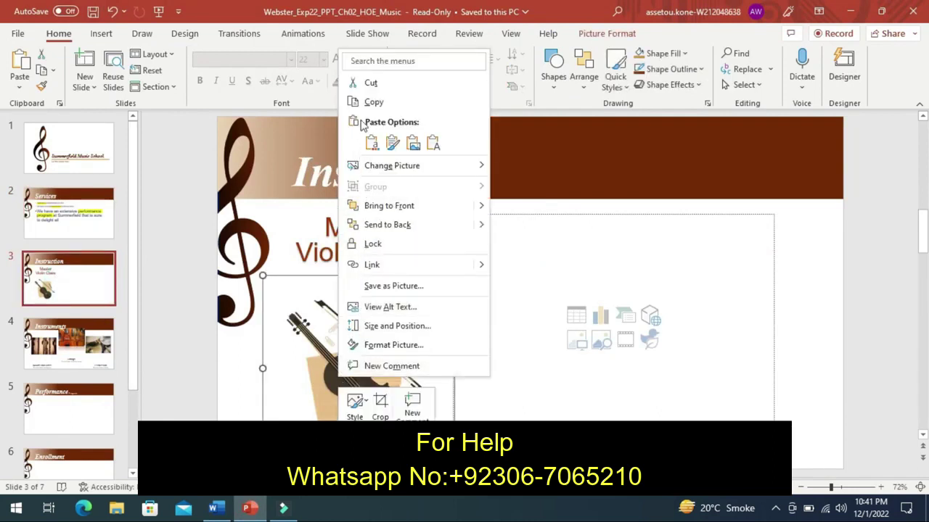
click(370, 83)
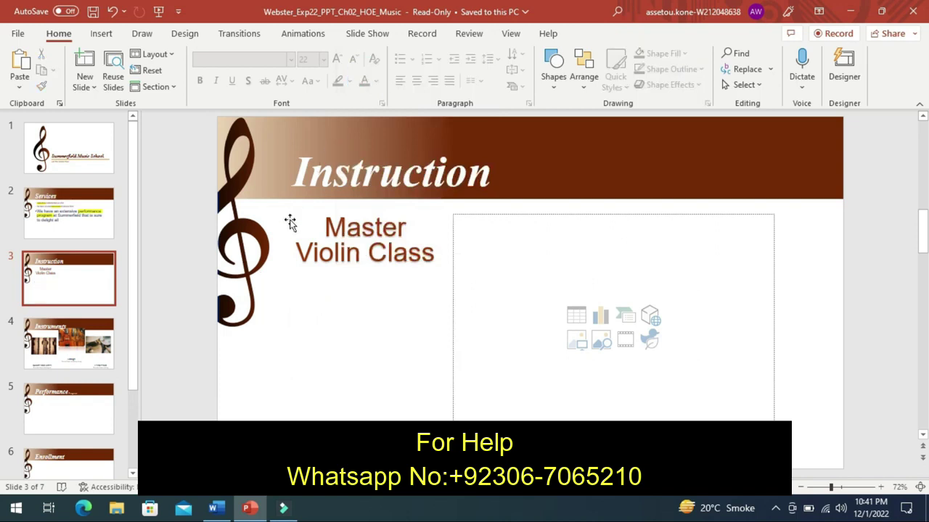
Color the Master Violin Class text Dark Blue, Accent 4.
drag(315, 228, 402, 274)
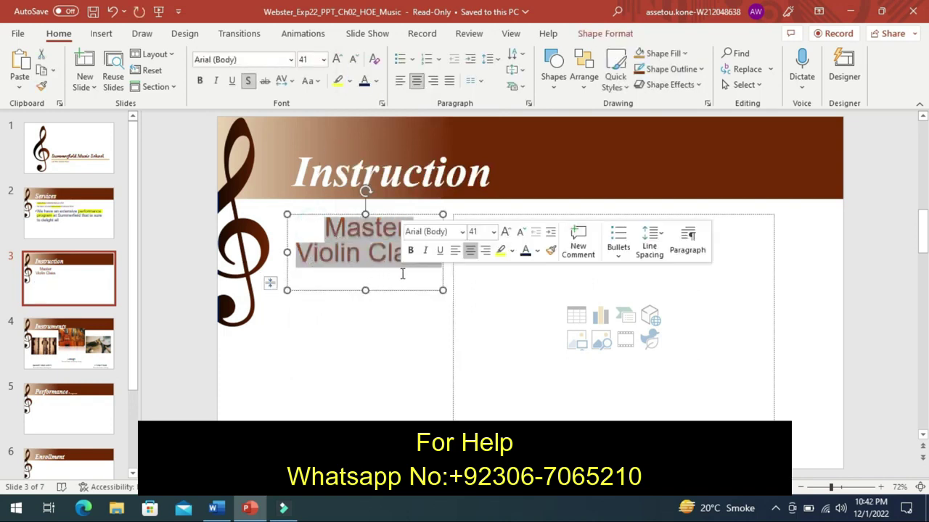
click(539, 251)
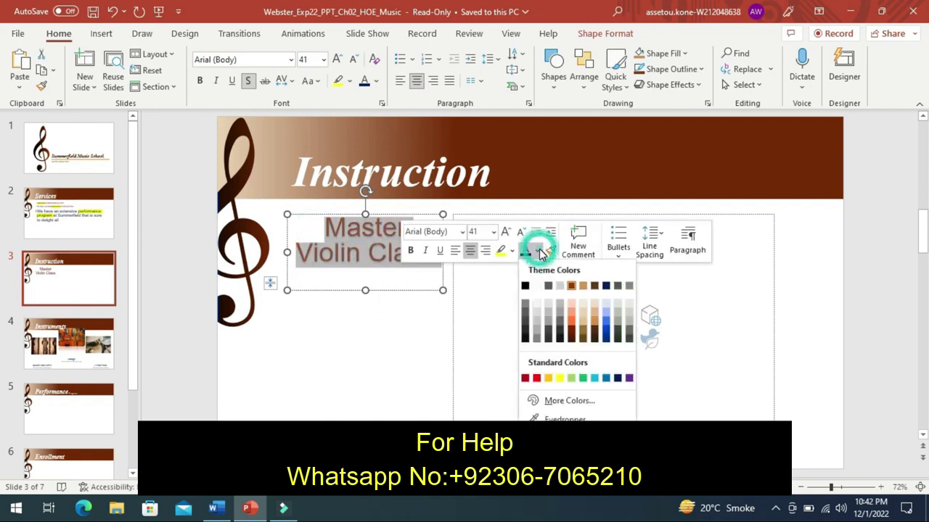
click(608, 290)
click(276, 375)
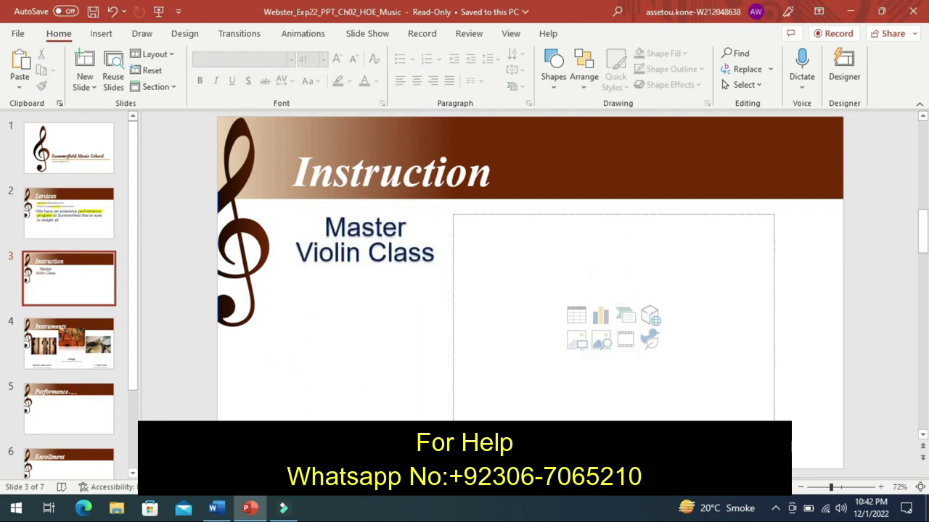
click(216, 506)
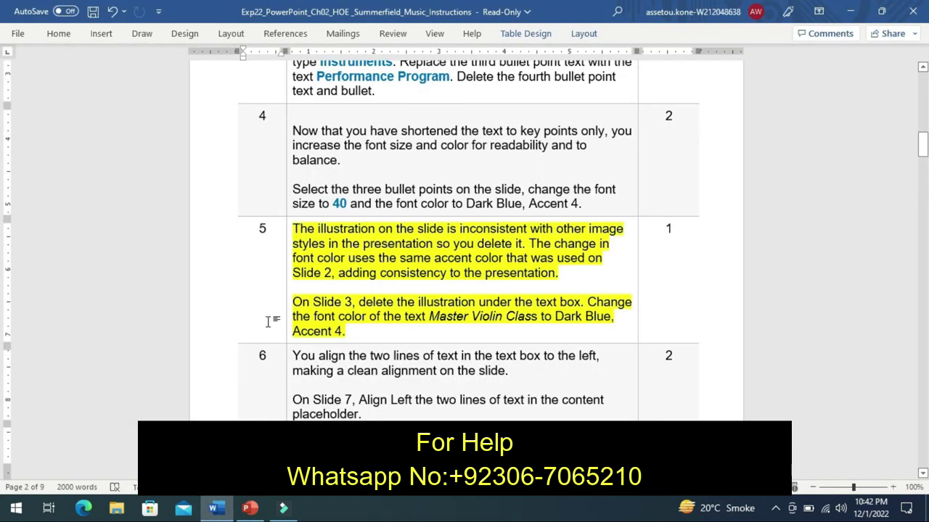
Undo step 5's yellow highlight and highlight step 6's Slide 7 Align Left instructions instead.
key(ctrl+z)
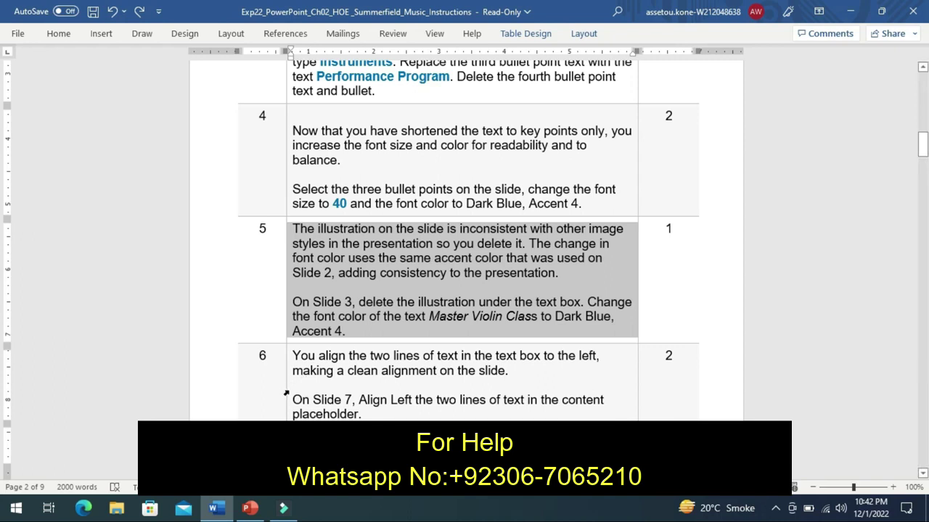
click(286, 392)
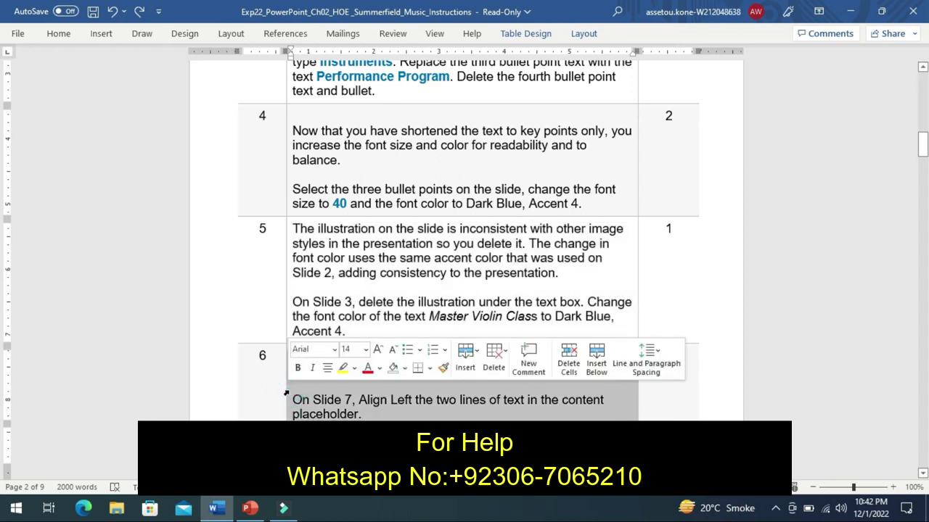
click(344, 367)
click(489, 414)
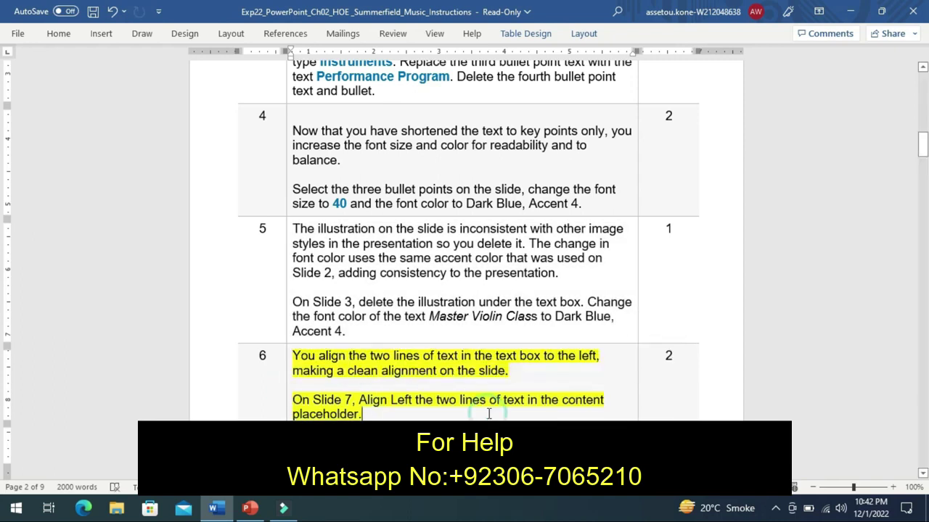
drag(923, 475, 922, 475)
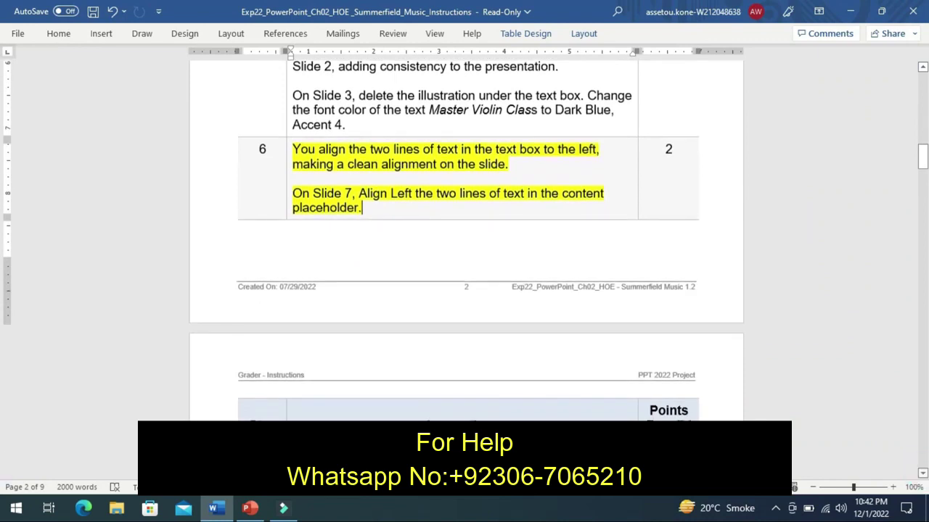
Left-align the Contact us line and e-mail address line on slide 7, Questions.
click(249, 508)
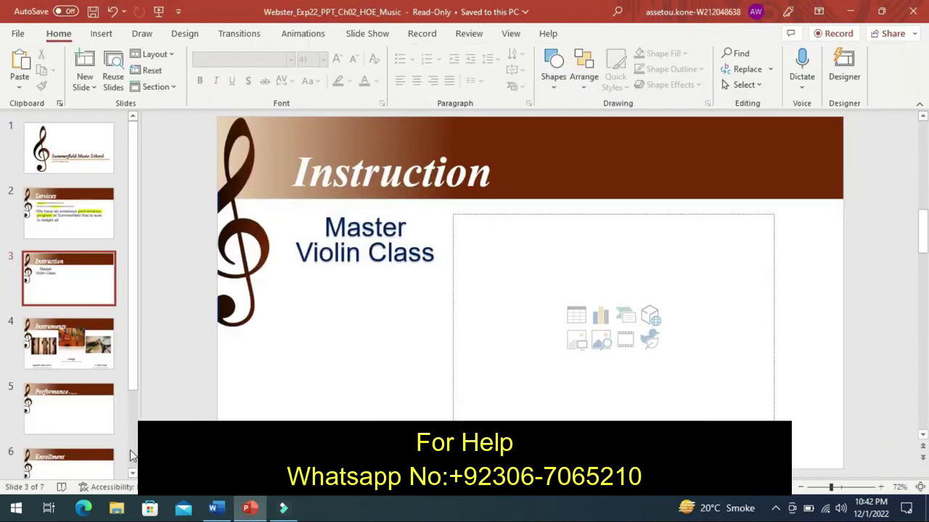
scroll(132, 455, down, 1)
scroll(132, 455, down, 2)
click(87, 442)
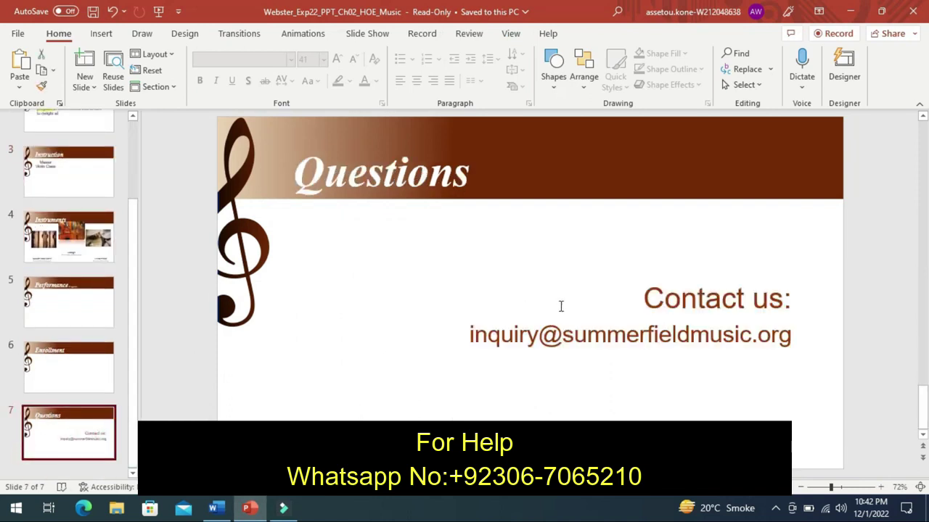
drag(560, 306, 665, 359)
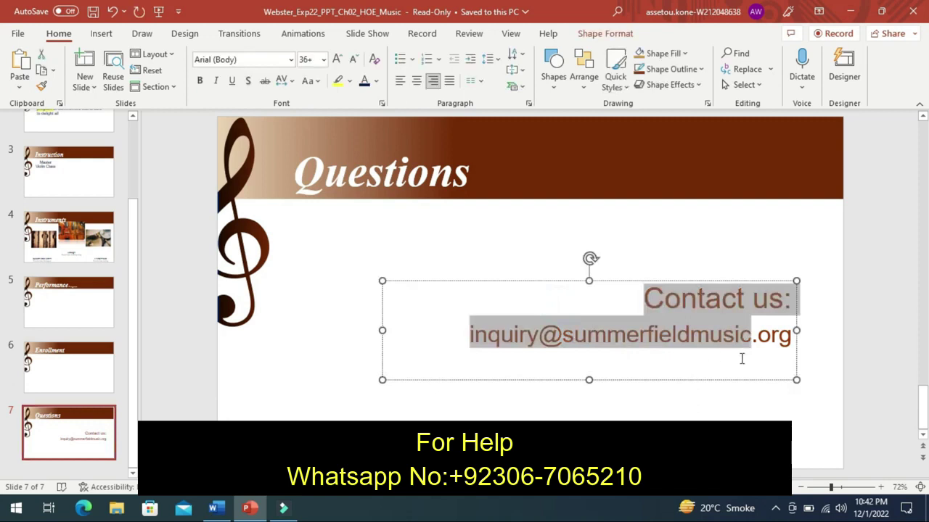
drag(741, 359, 778, 350)
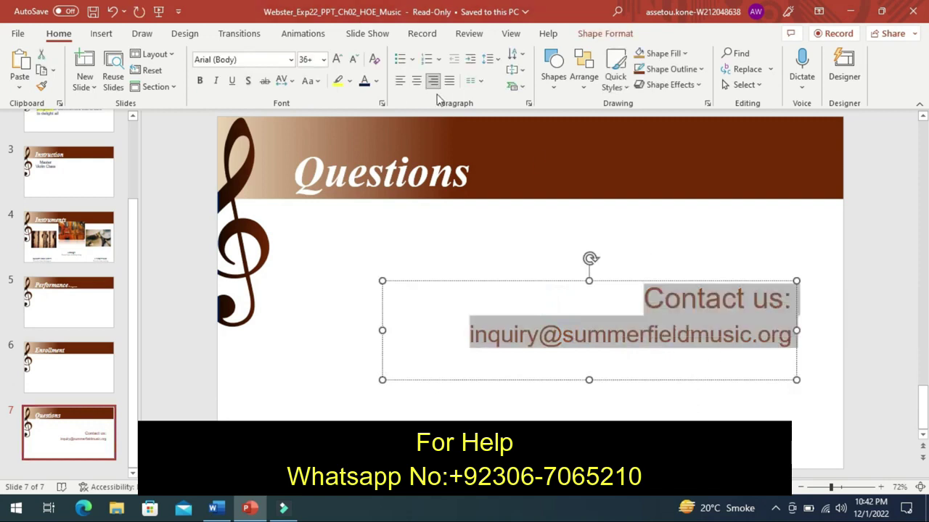
click(401, 82)
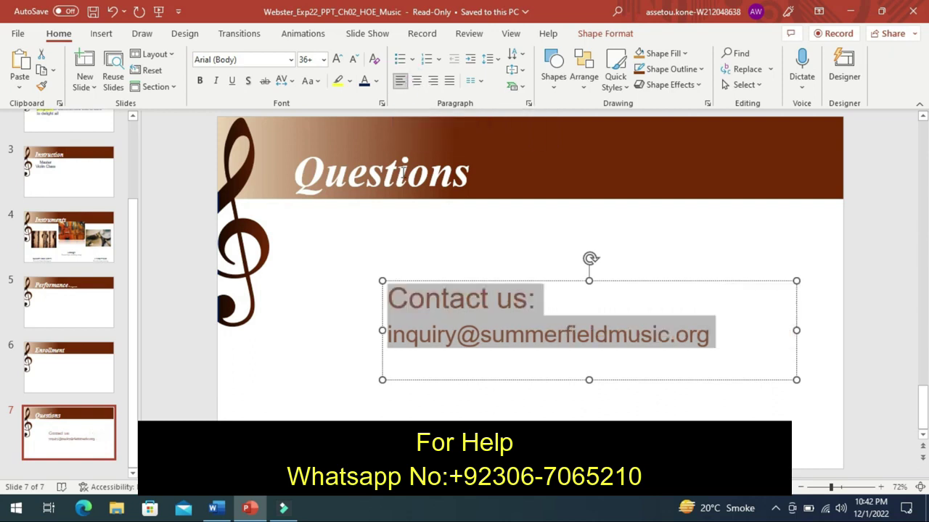
click(357, 322)
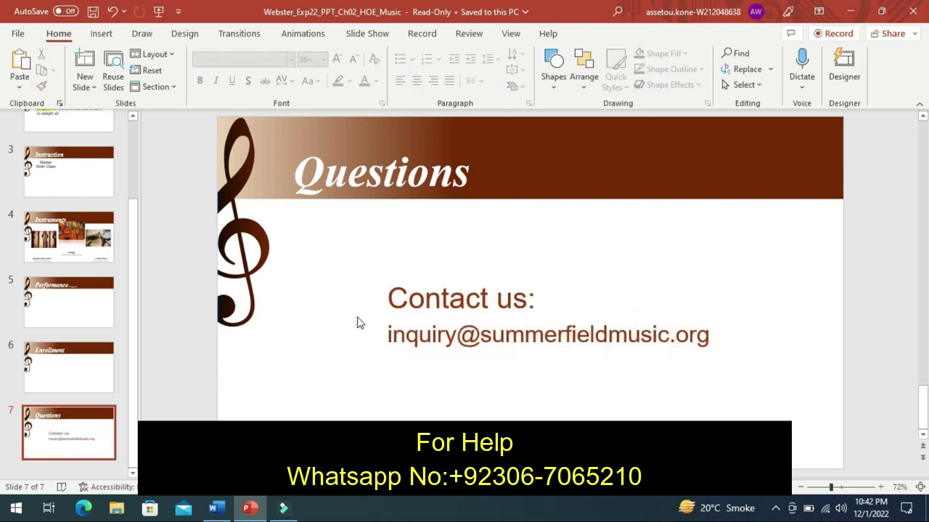
Bring the Word instructions forward, showing step 6's highlighted Slide 7 Align Left instructions.
mouse_move(215, 507)
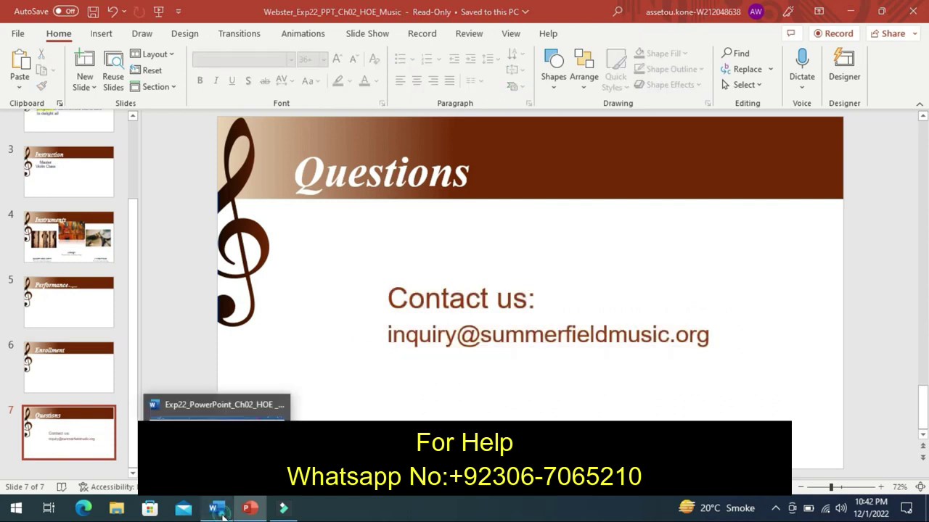
click(213, 411)
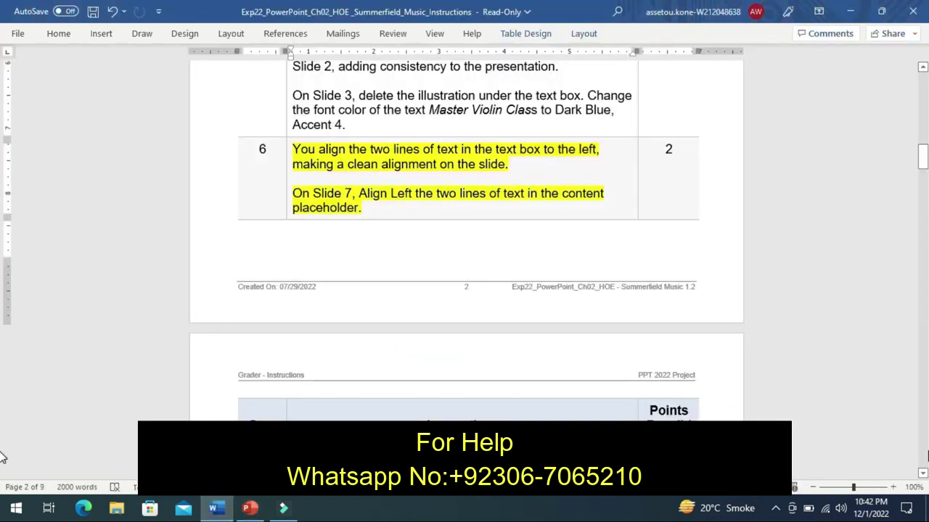
scroll(2, 457, down, 8)
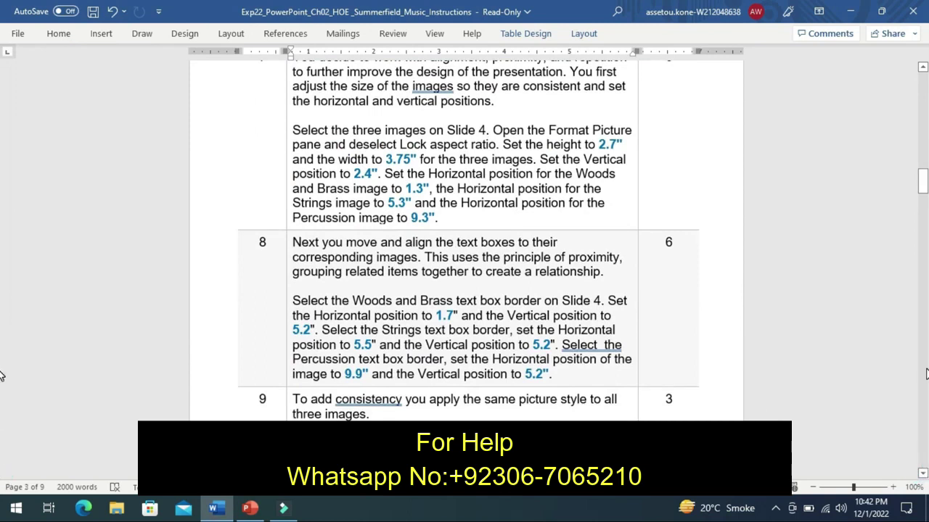
scroll(748, 167, up, 8)
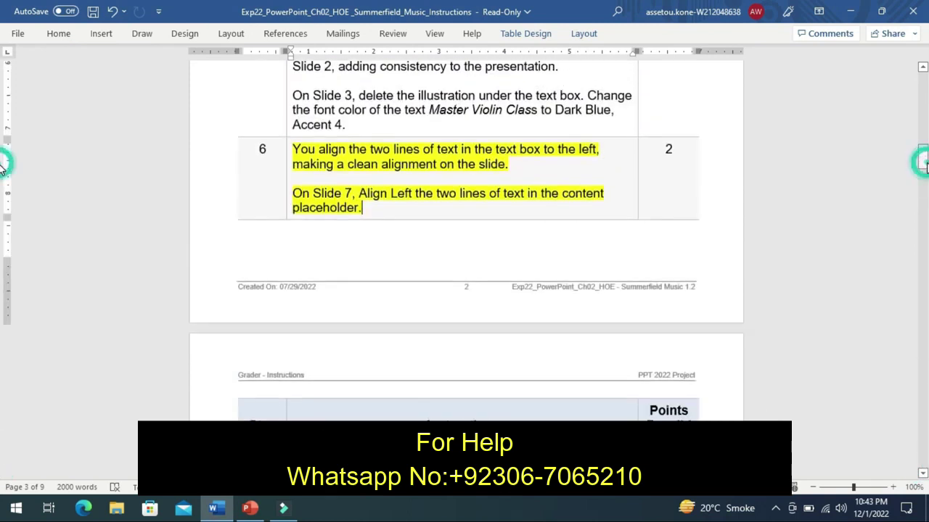